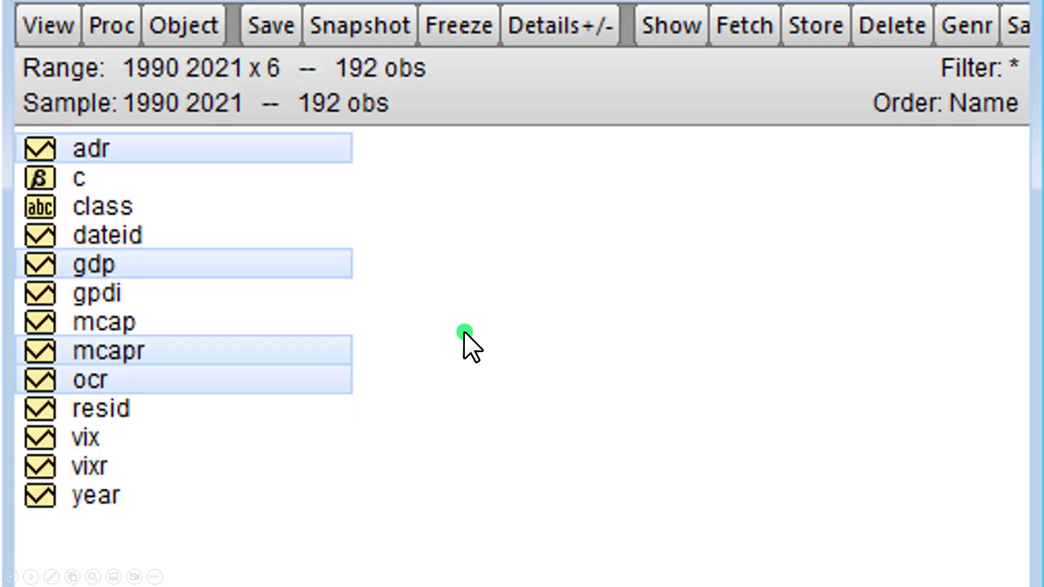
pyautogui.click(464, 331)
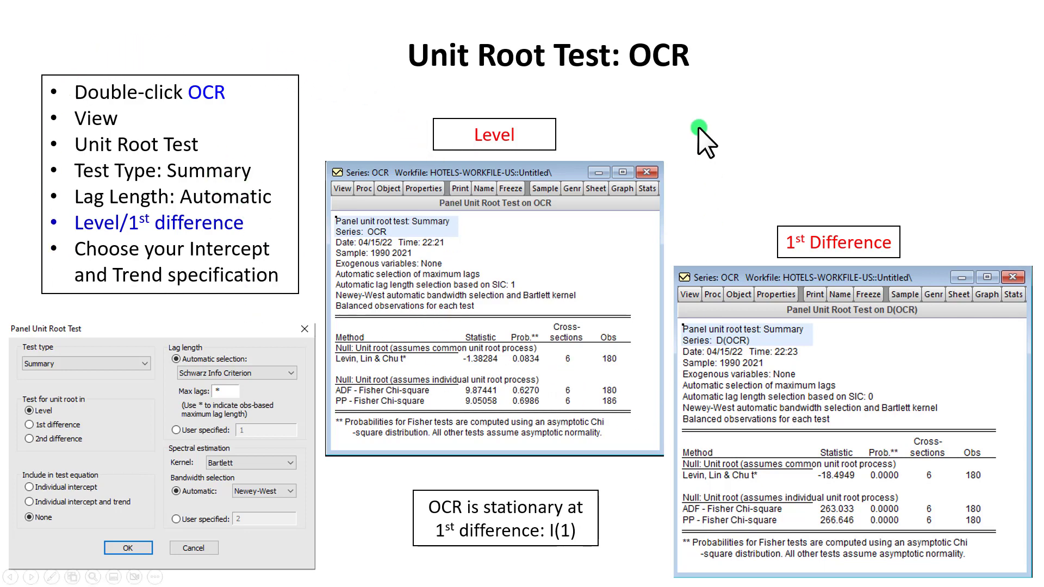
# On the OCR slide, outline the level and first-difference Prob. columns in red, then erase the marks
pyautogui.press('Right')
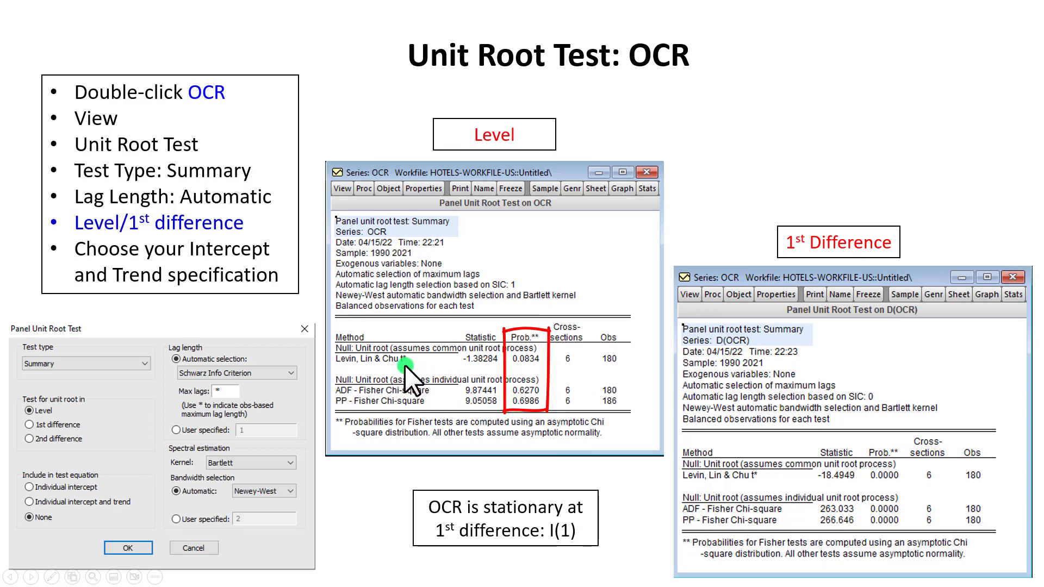
pyautogui.press('Right')
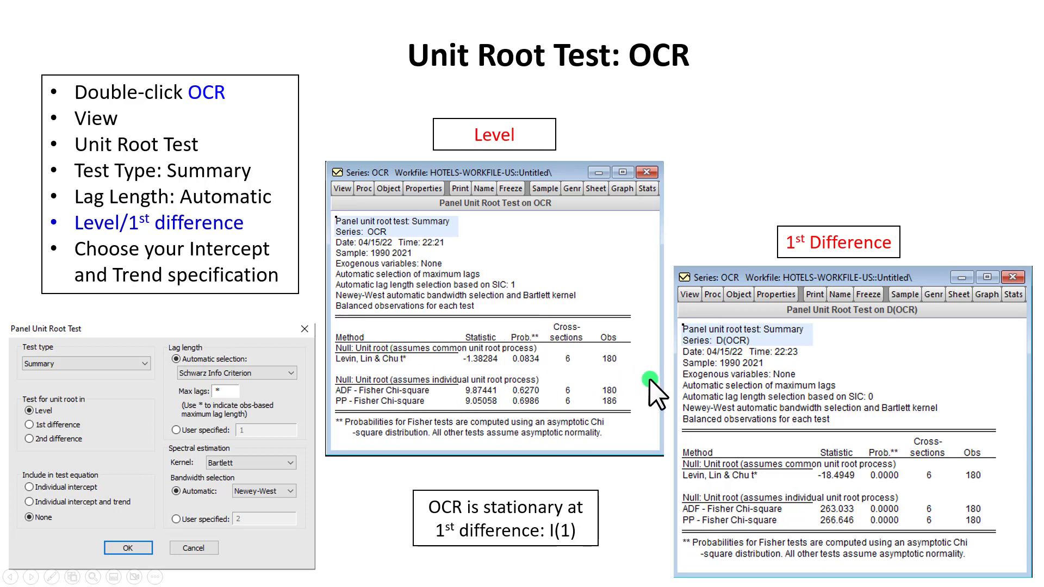
pyautogui.moveTo(864, 445)
pyautogui.mouseDown()
pyautogui.moveTo(860, 532)
pyautogui.moveTo(887, 444)
pyautogui.moveTo(862, 446)
pyautogui.mouseUp()
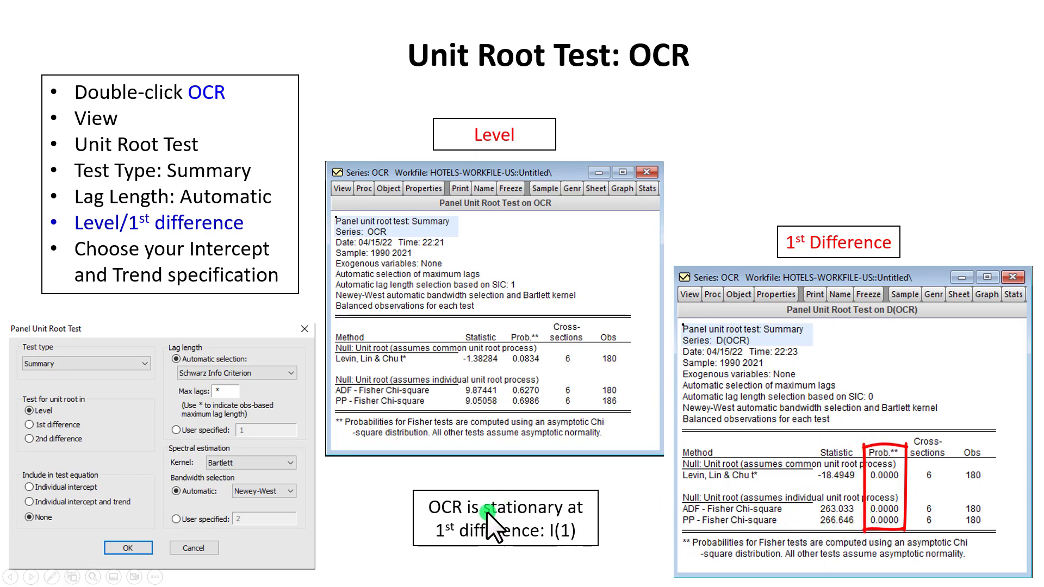
pyautogui.press('e')
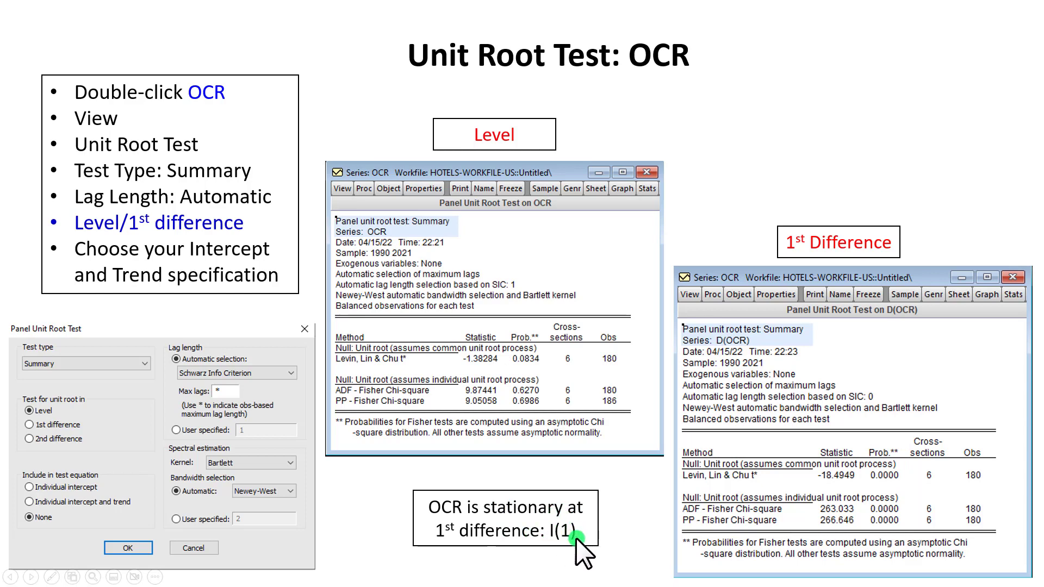
# Step through the ADR, GDP and MCAPR slides, mark the MCAPR Prob. column, then end the show
pyautogui.press('Right')
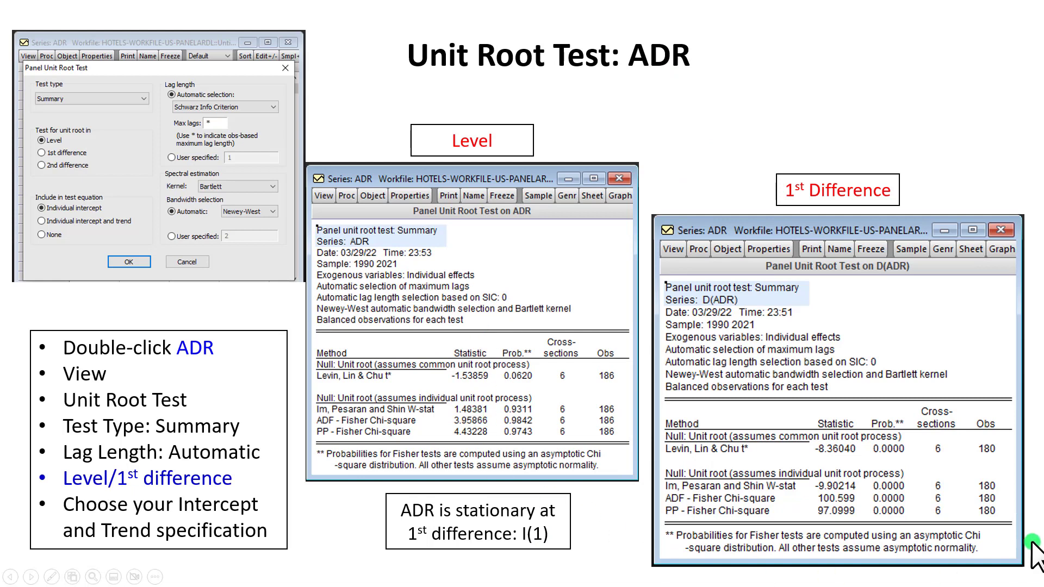
pyautogui.press('Right')
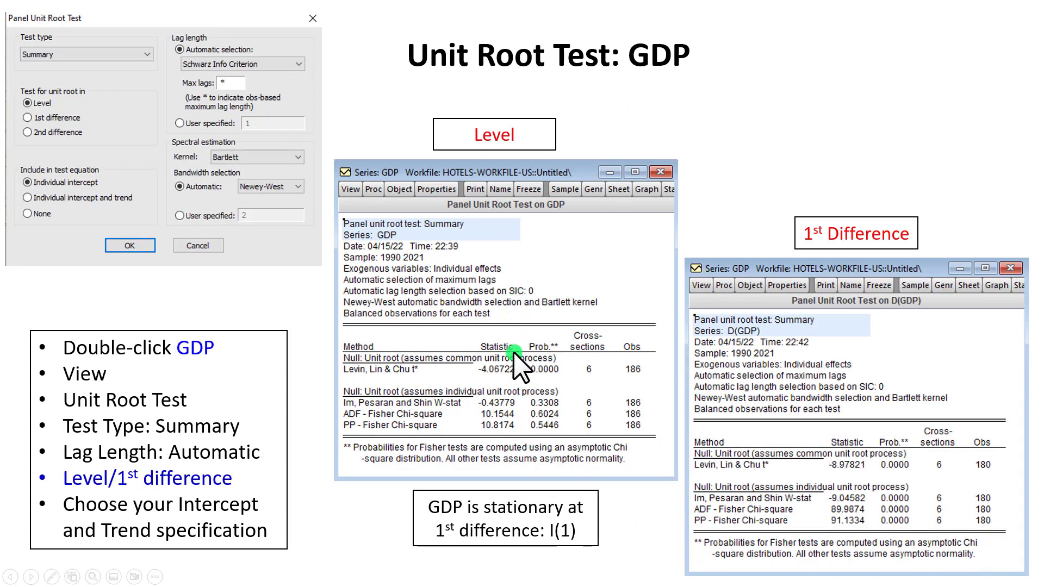
pyautogui.press('Right')
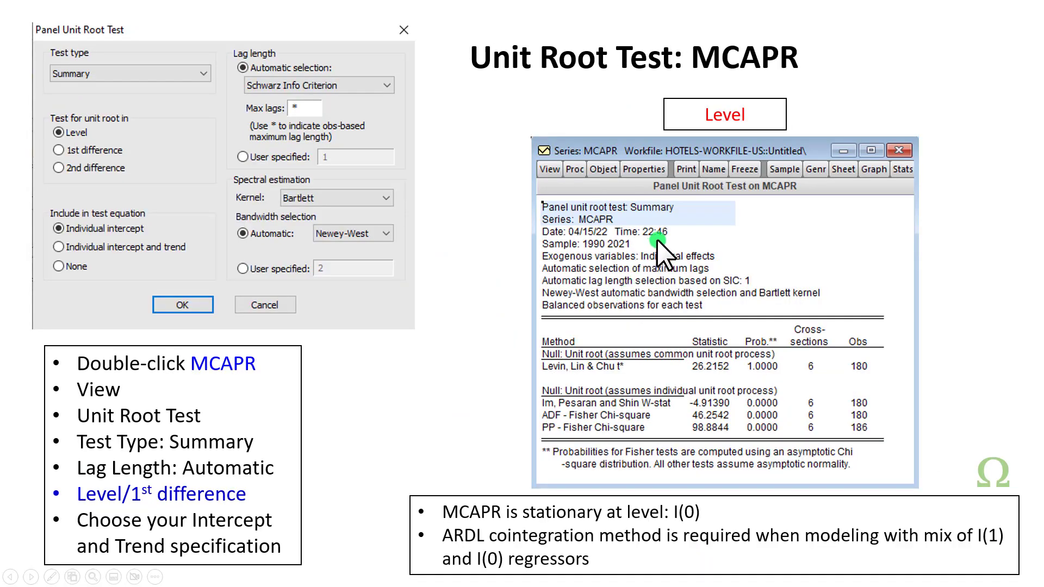
pyautogui.moveTo(743, 338)
pyautogui.mouseDown()
pyautogui.moveTo(743, 416)
pyautogui.moveTo(787, 337)
pyautogui.moveTo(741, 338)
pyautogui.mouseUp()
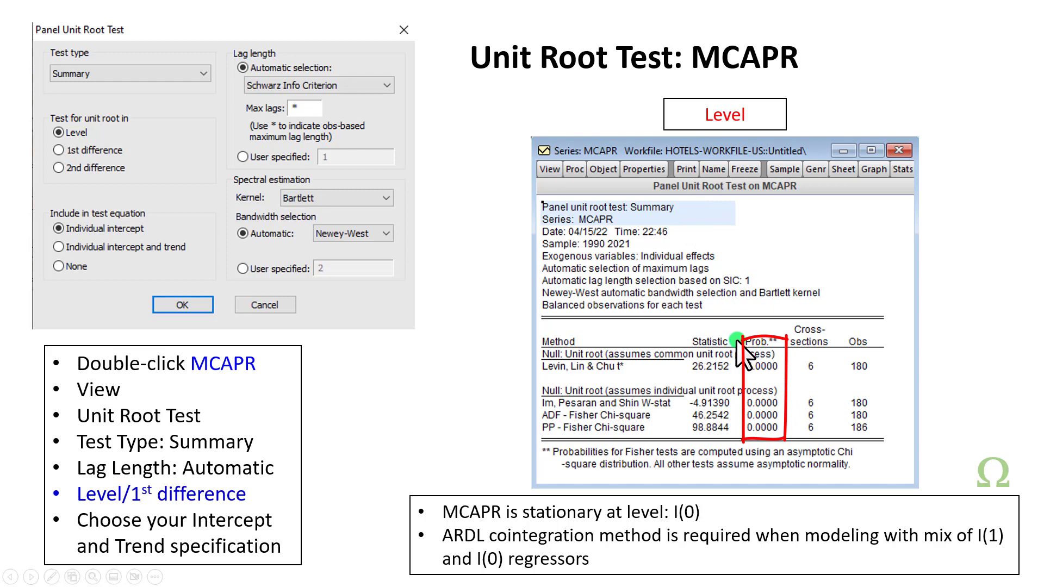
pyautogui.press('e')
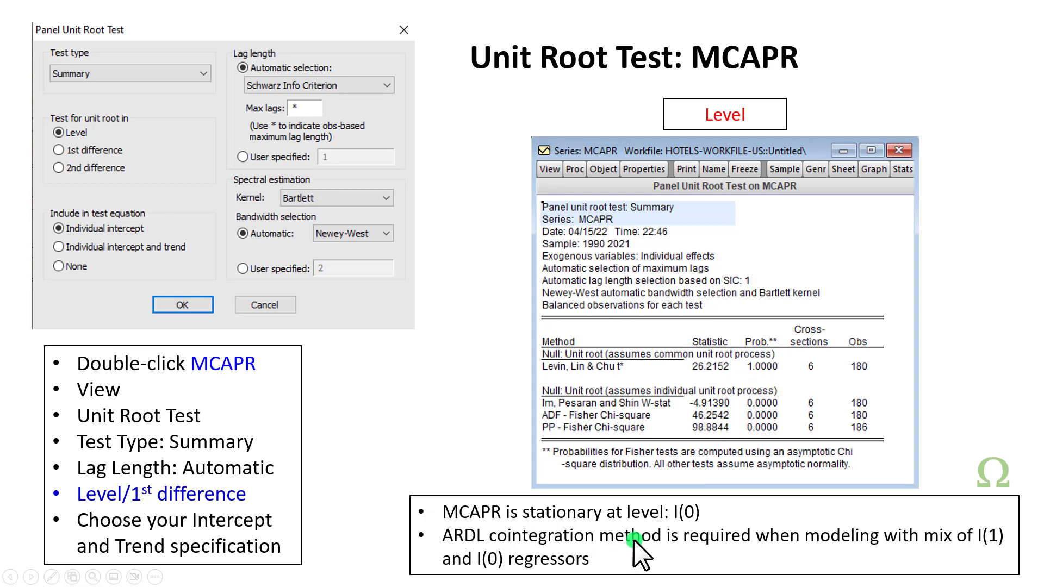
pyautogui.press('Escape')
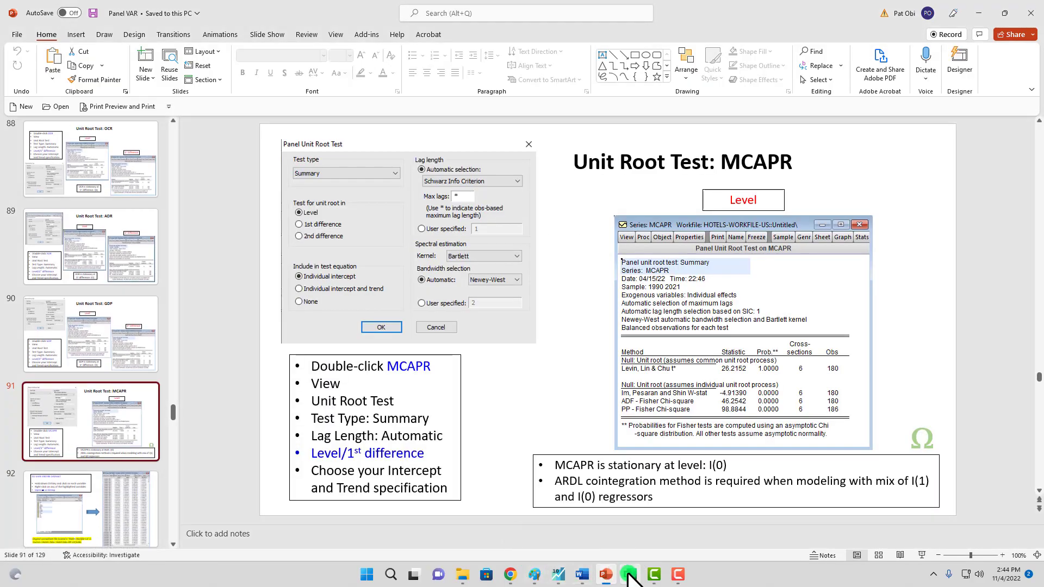
# Switch to the Hotels-Workfile-US workbook in Excel
pyautogui.click(629, 574)
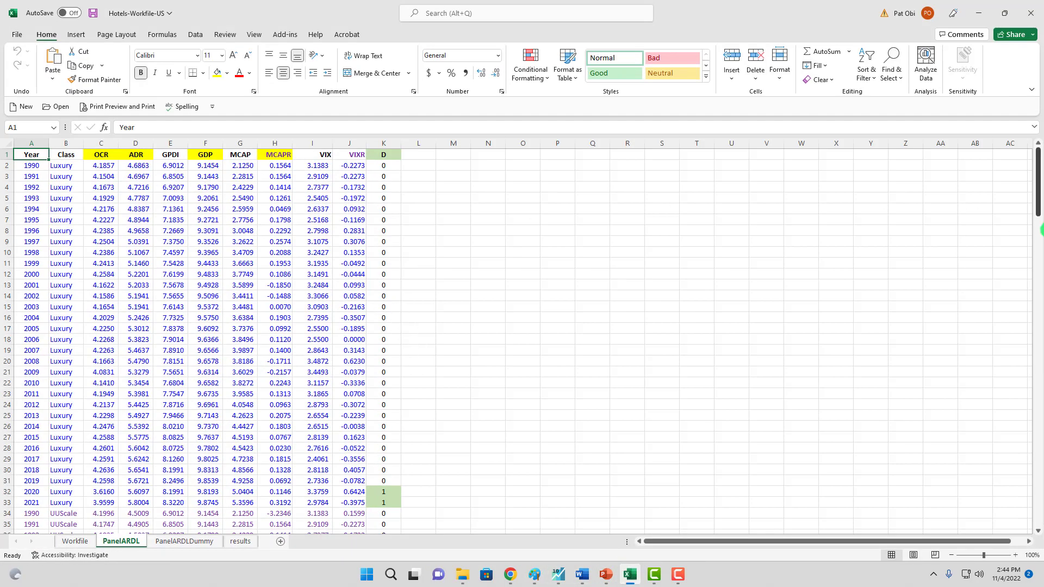
pyautogui.moveTo(1039, 180); pyautogui.dragTo(1039, 158)
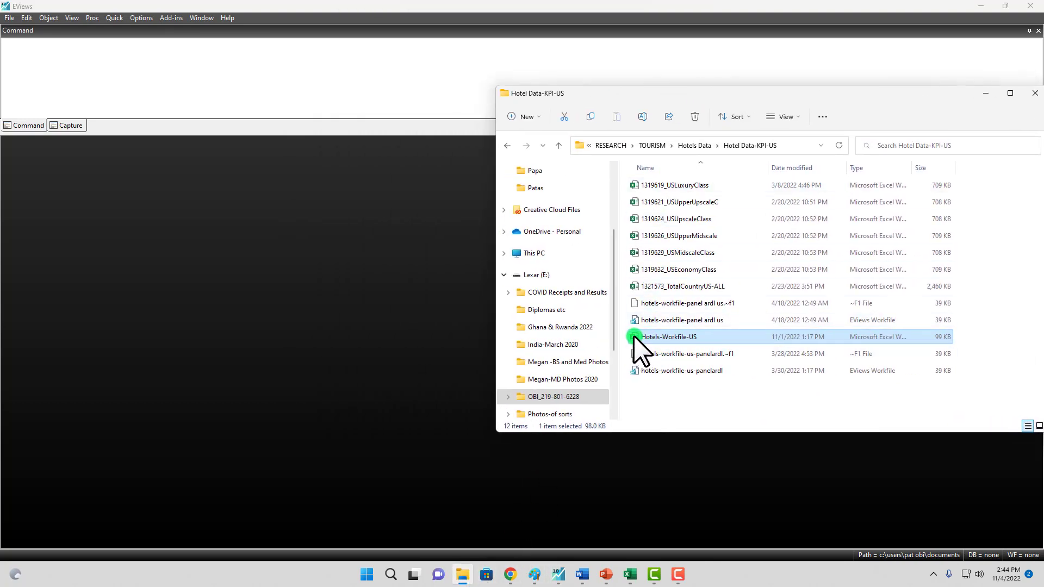
# Load Hotels-Workfile-US into EViews as a 1990–2021 workfile with 192 observations
pyautogui.moveTo(633, 335); pyautogui.dragTo(109, 204)
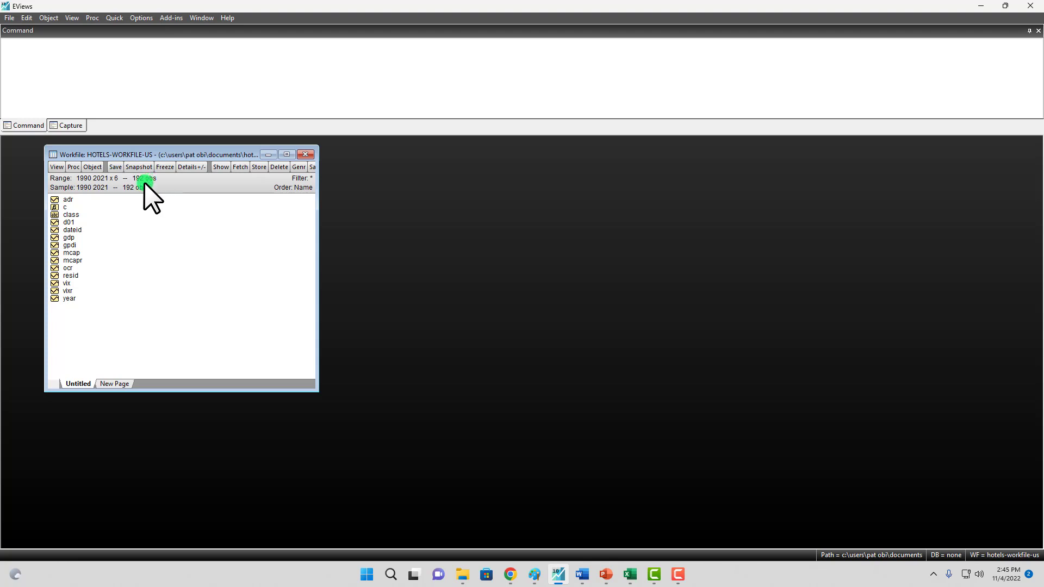
# Multi-select ocr, then adr, gdp and mcapr in the workfile list
pyautogui.click(70, 269)
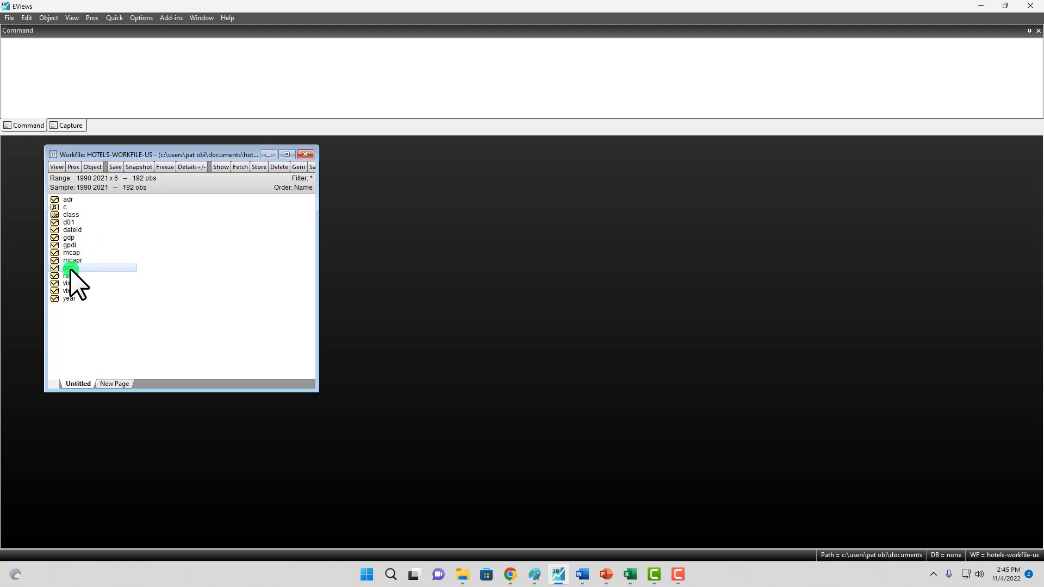
pyautogui.keyDown('ctrl'); pyautogui.click(71, 199); pyautogui.keyUp('ctrl')
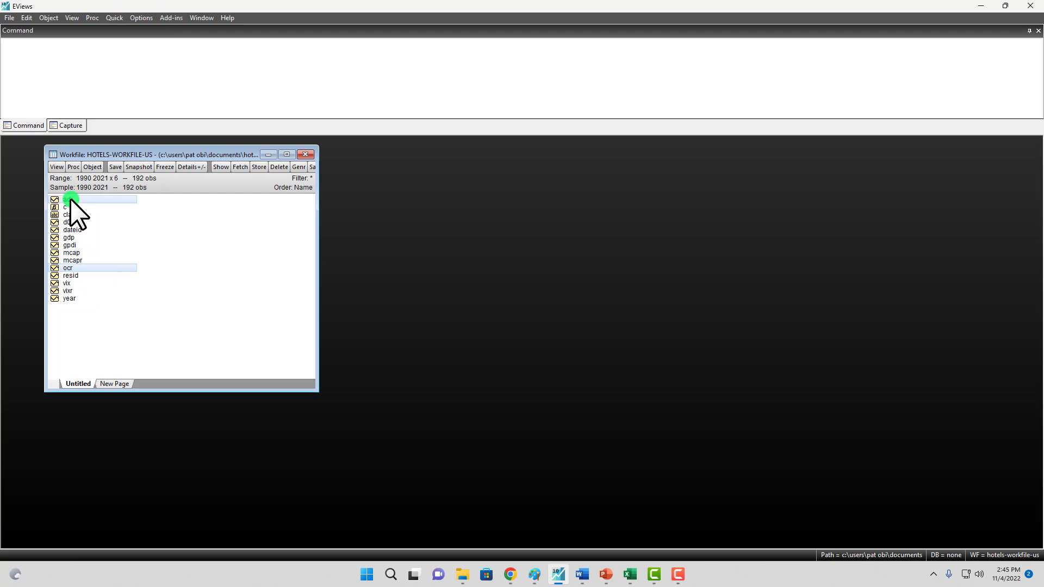
pyautogui.keyDown('ctrl'); pyautogui.click(71, 237); pyautogui.keyUp('ctrl')
pyautogui.keyDown('ctrl'); pyautogui.click(76, 260); pyautogui.keyUp('ctrl')
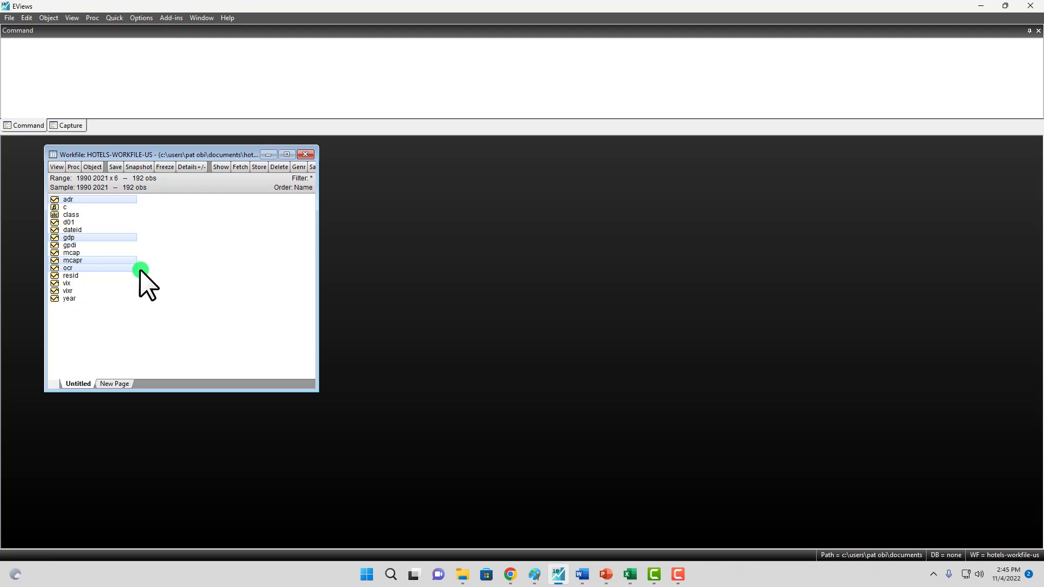
# Open the selected series as an equation using the PMG/ARDL estimation method
pyautogui.rightClick(111, 262)
pyautogui.moveTo(217, 272)
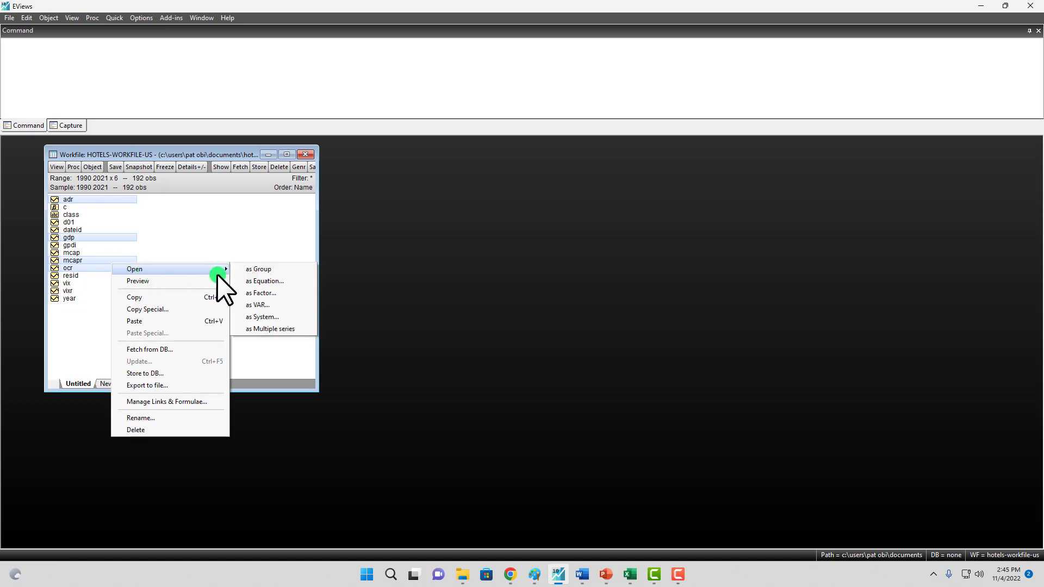
pyautogui.click(257, 281)
pyautogui.moveTo(510, 186); pyautogui.dragTo(458, 161)
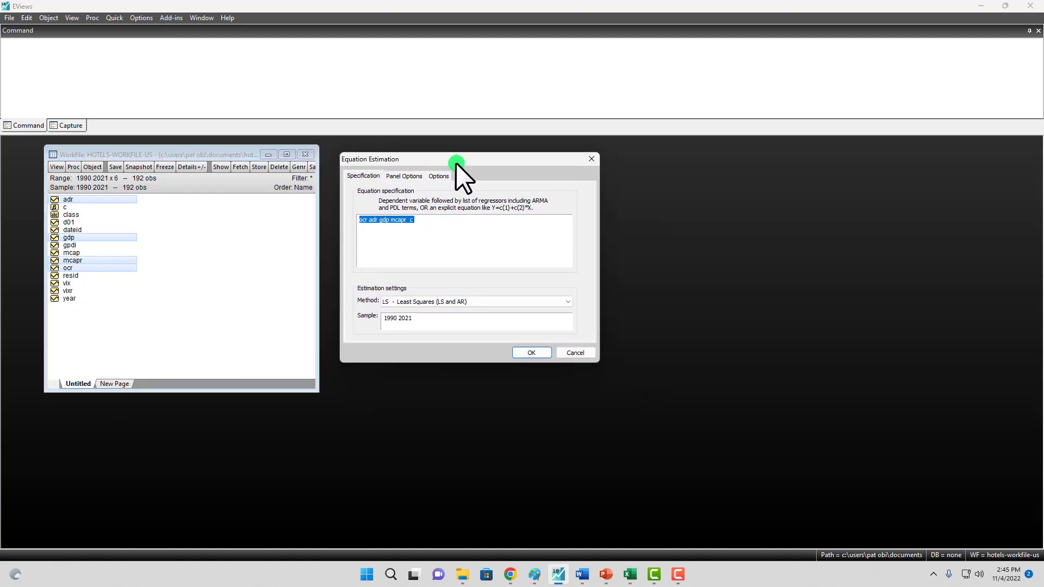
pyautogui.click(419, 301)
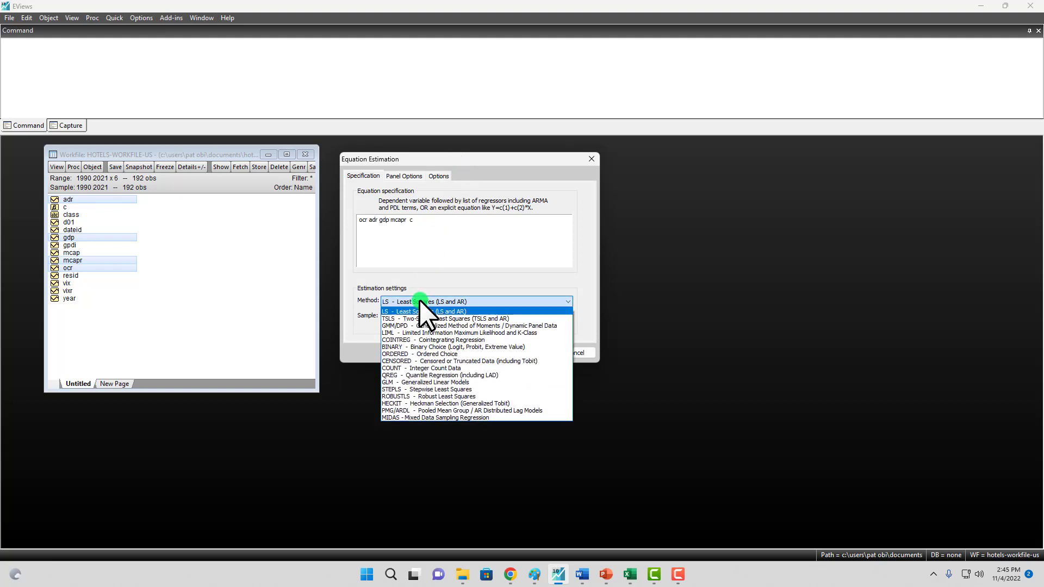
pyautogui.click(397, 411)
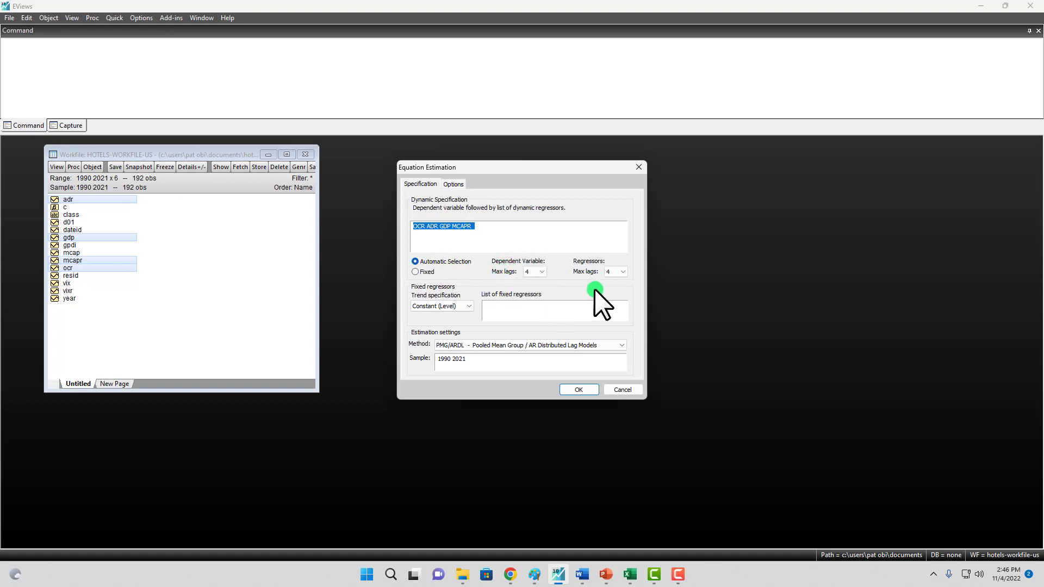
# Keep max lags at 4, use automatic lag selection, and set the trend specification to None
pyautogui.click(539, 272)
pyautogui.click(541, 273)
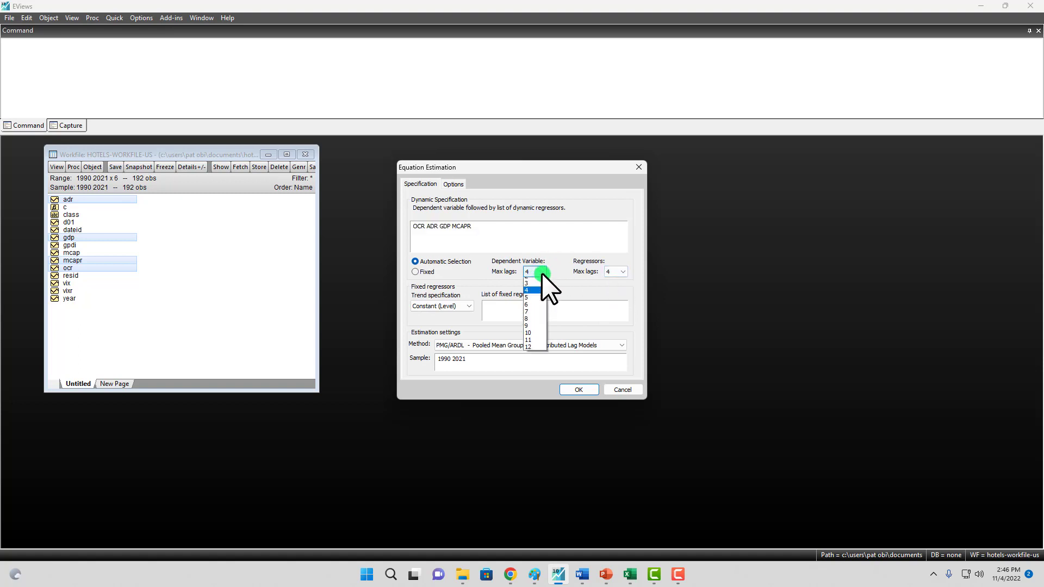
pyautogui.click(625, 273)
pyautogui.click(623, 272)
pyautogui.click(573, 283)
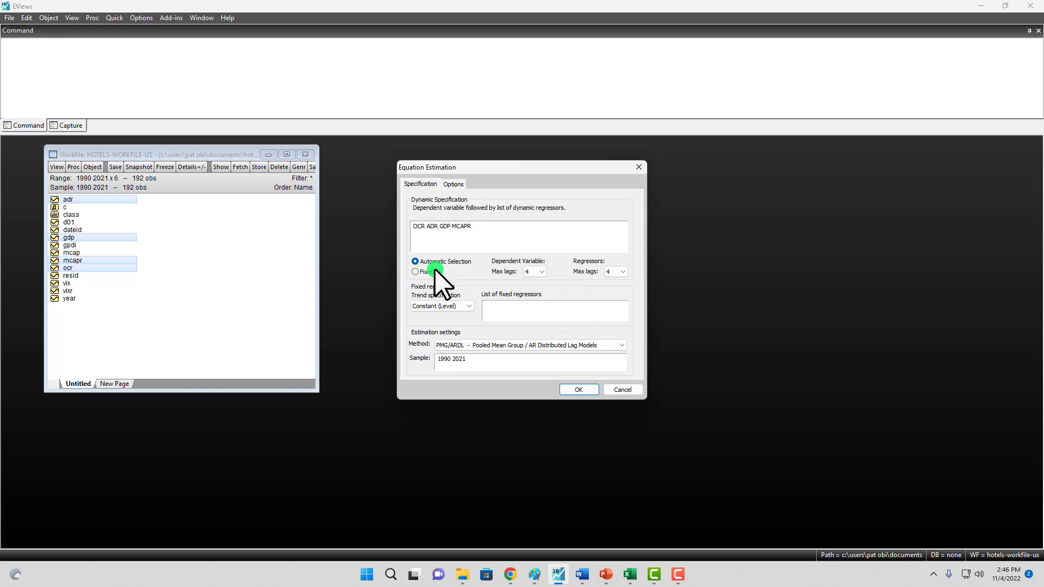
pyautogui.click(413, 272)
pyautogui.click(415, 262)
pyautogui.click(433, 307)
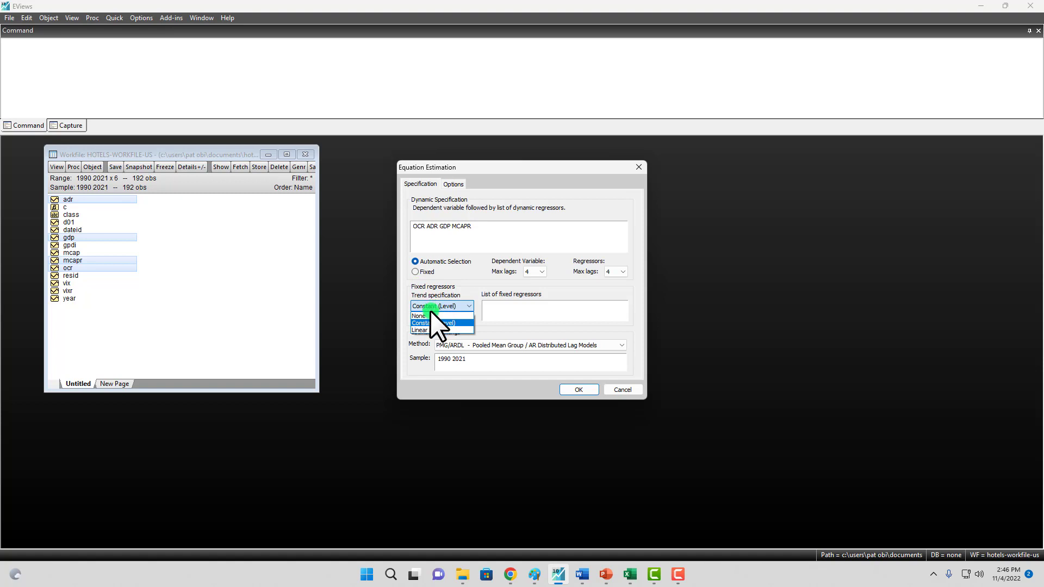
pyautogui.click(429, 314)
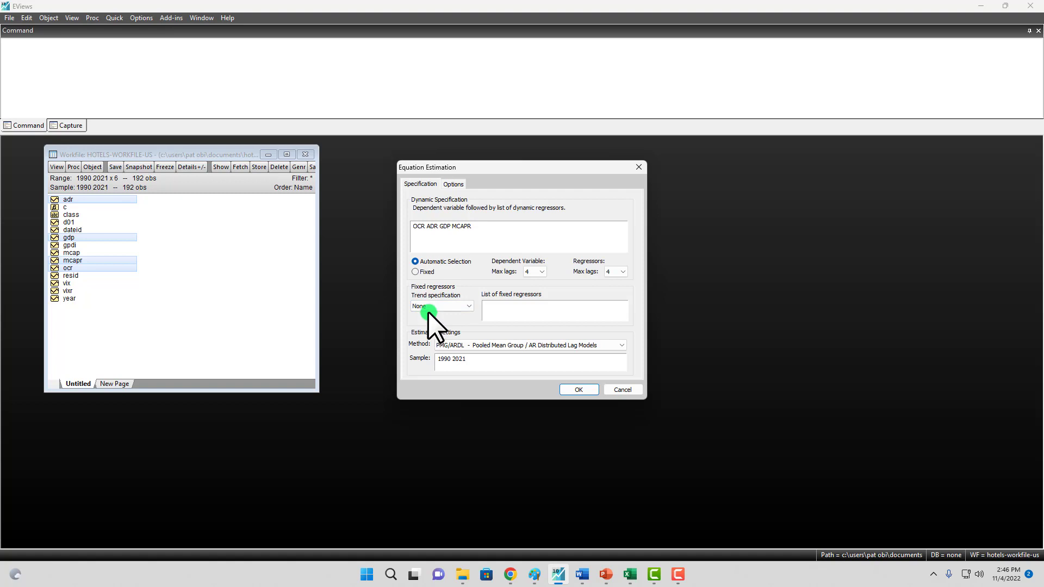
pyautogui.click(454, 184)
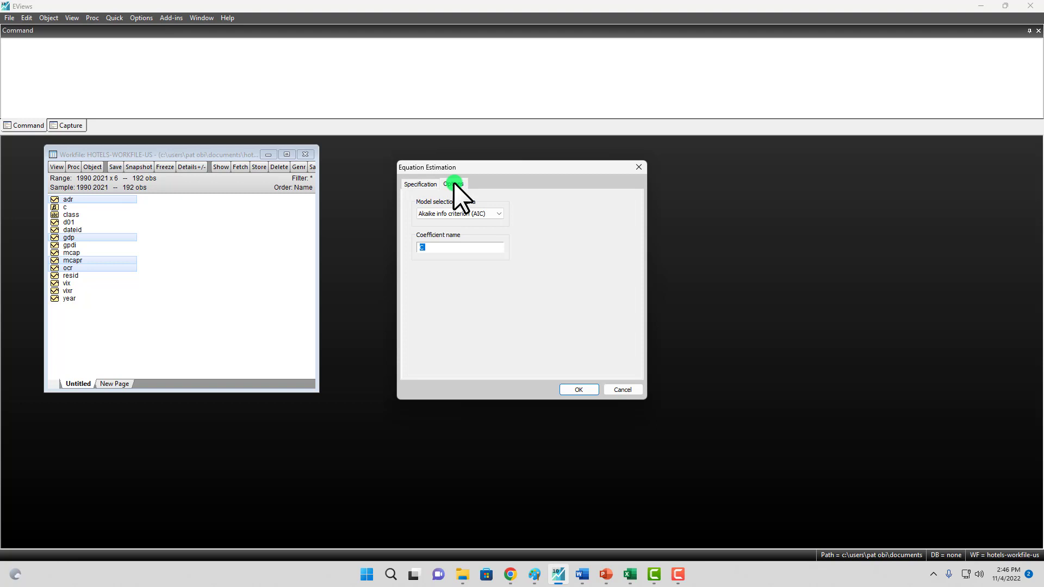
# Keep Akaike info criterion (AIC) as the model selection criterion
pyautogui.click(448, 213)
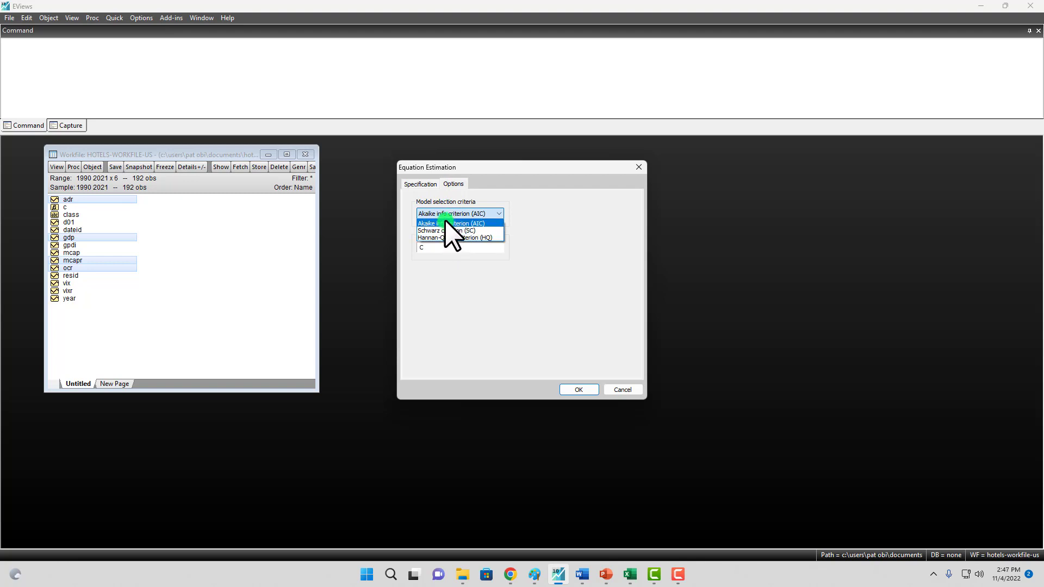
pyautogui.click(444, 221)
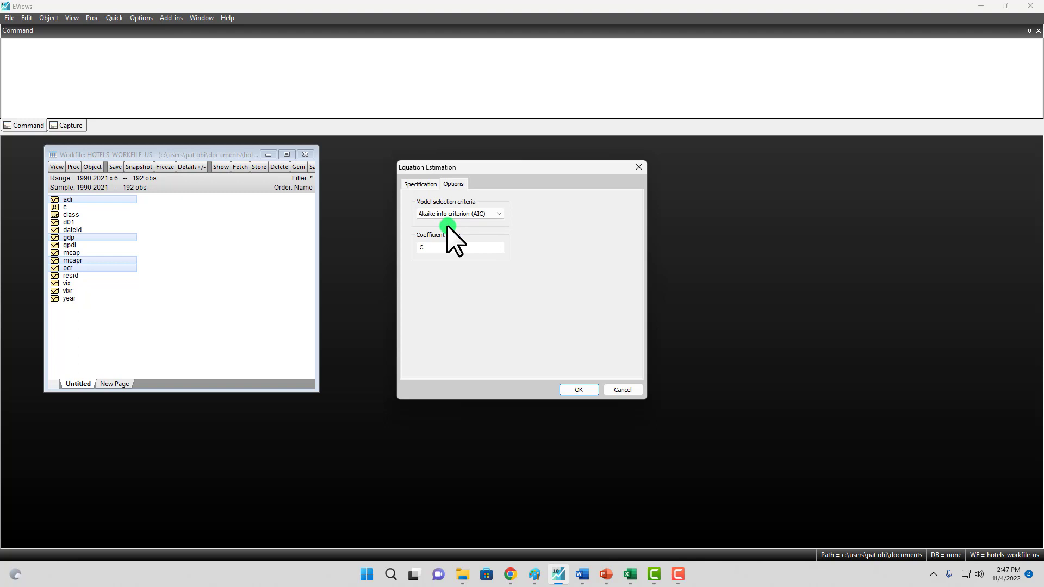
pyautogui.click(423, 185)
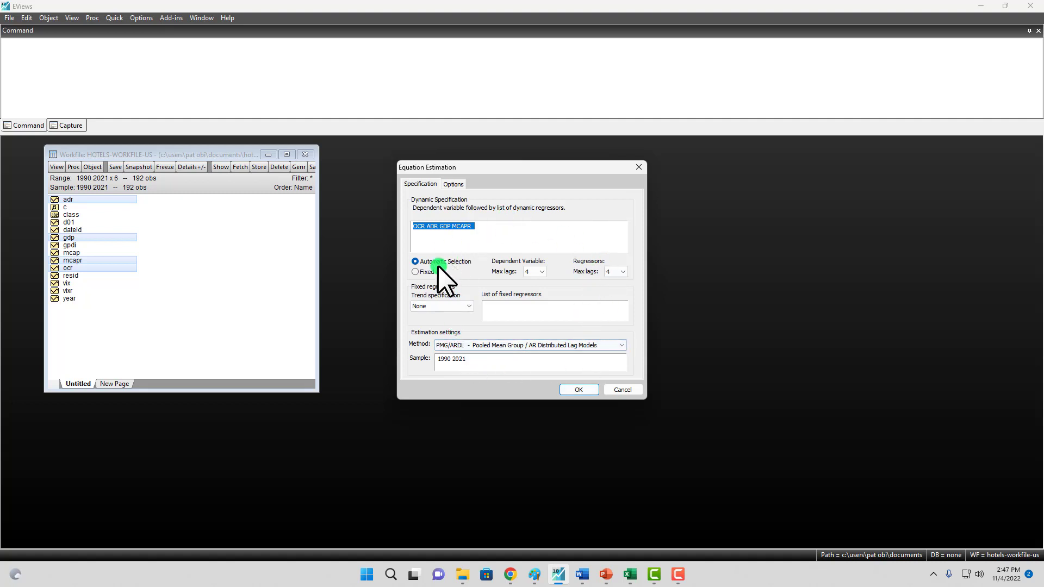
# Estimate the PMG/ARDL equation and enlarge the results window
pyautogui.click(577, 391)
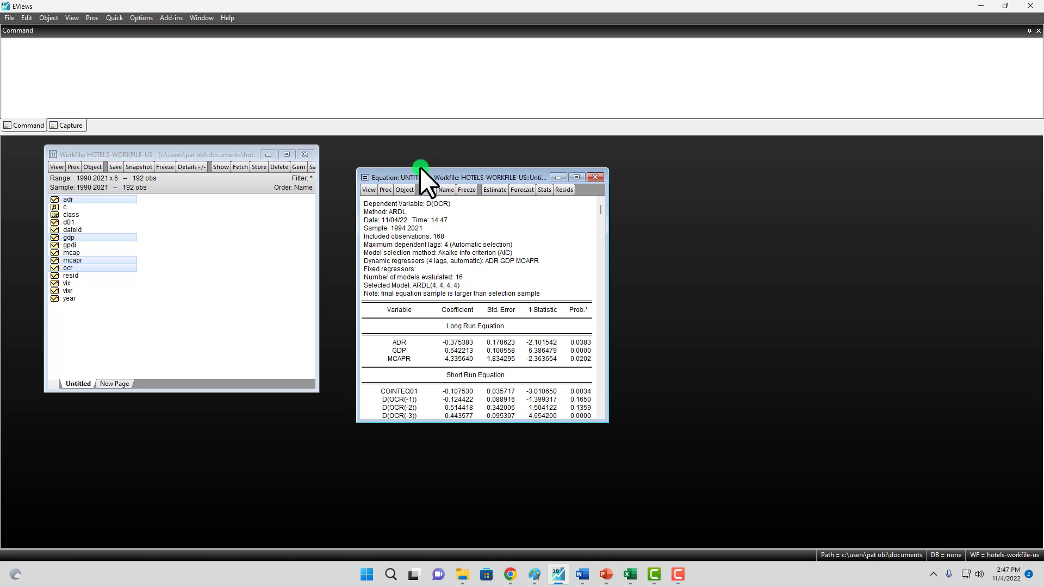
pyautogui.moveTo(428, 172); pyautogui.dragTo(402, 149)
pyautogui.moveTo(577, 400); pyautogui.dragTo(609, 536)
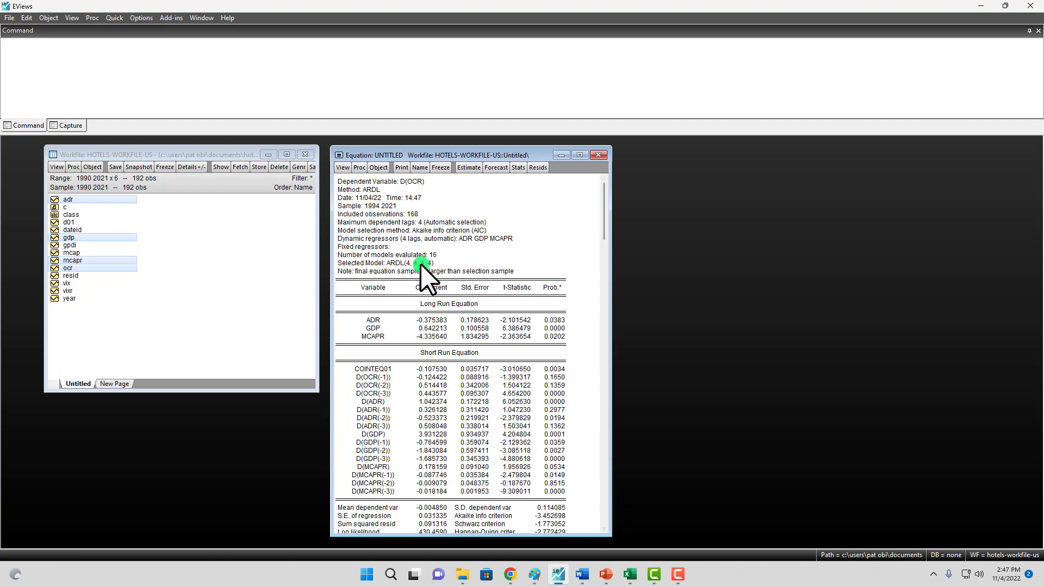
# Highlight header lines: D(OCR), ARDL method, 1994–2021 sample, 168 observations, 16 models, ARDL(4,4,4,4)
pyautogui.moveTo(349, 180); pyautogui.dragTo(412, 184)
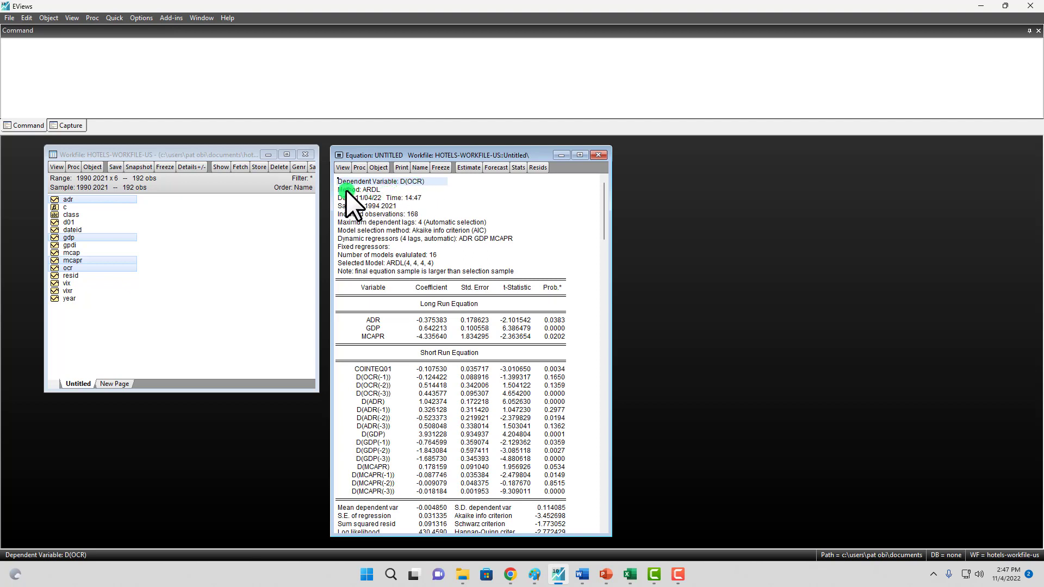
pyautogui.moveTo(346, 190); pyautogui.dragTo(373, 191)
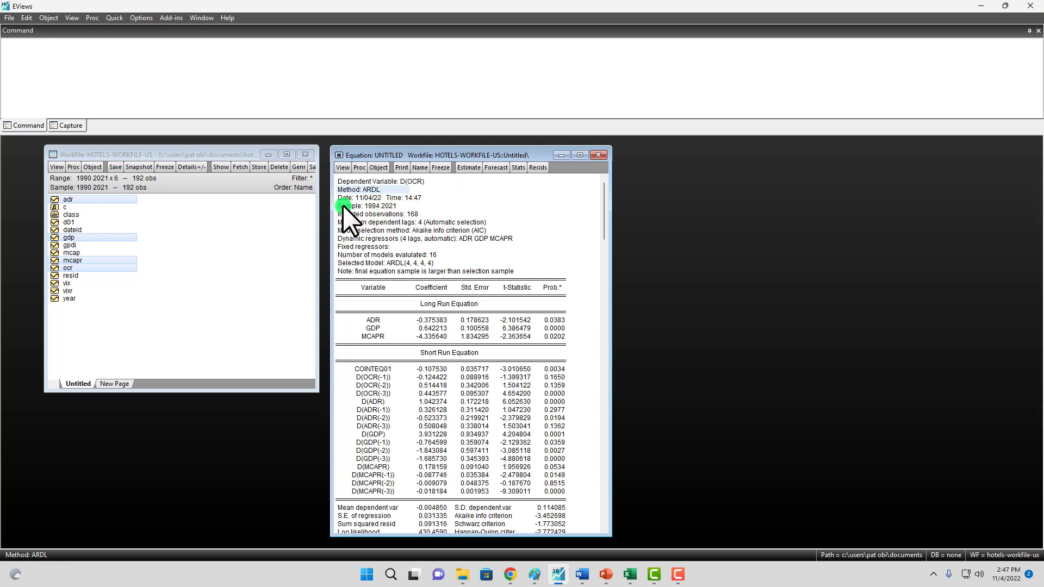
pyautogui.moveTo(342, 205); pyautogui.dragTo(380, 206)
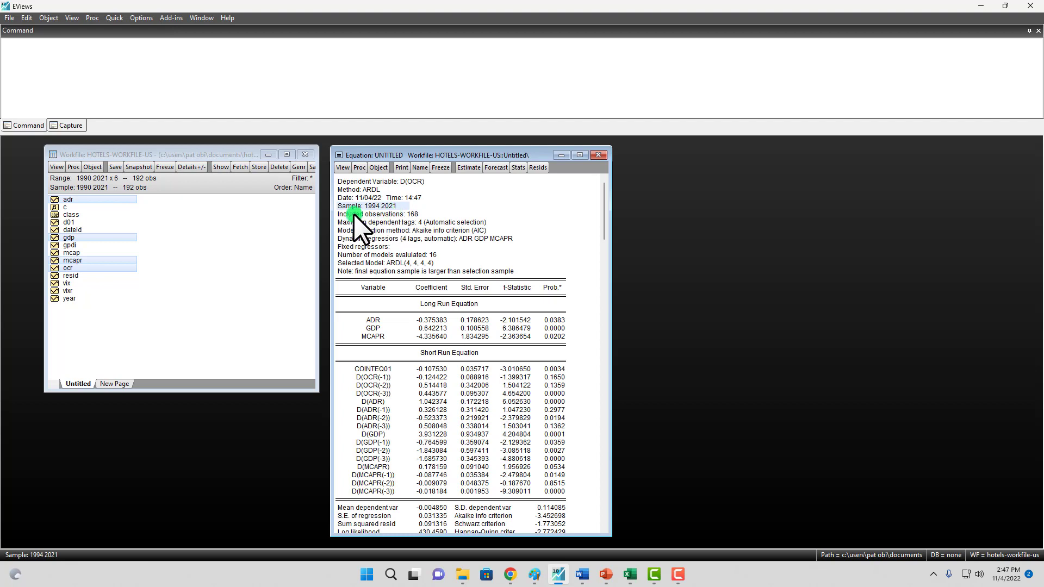
pyautogui.moveTo(353, 214); pyautogui.dragTo(416, 215)
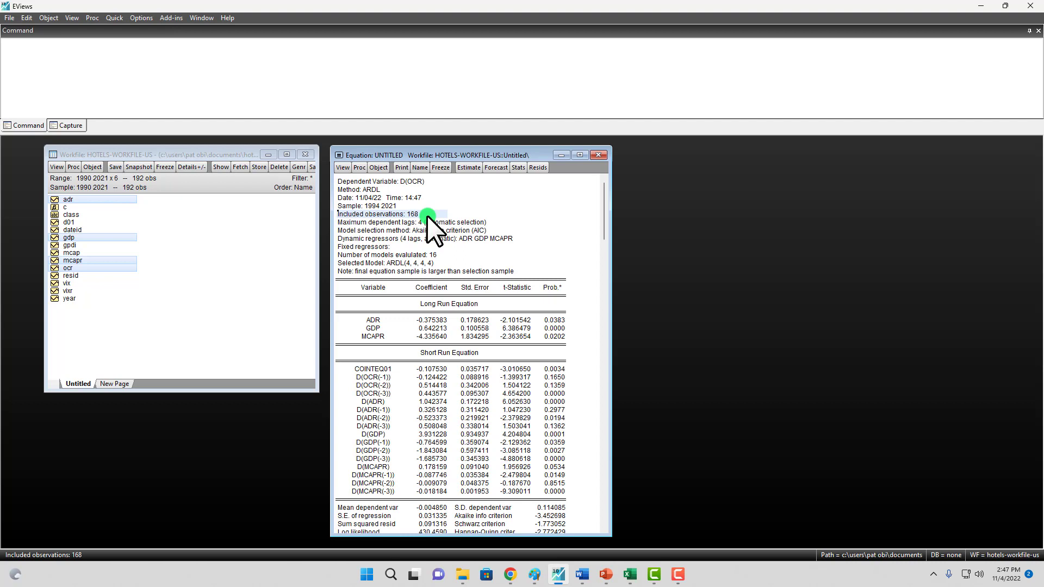
pyautogui.moveTo(353, 223); pyautogui.dragTo(375, 221)
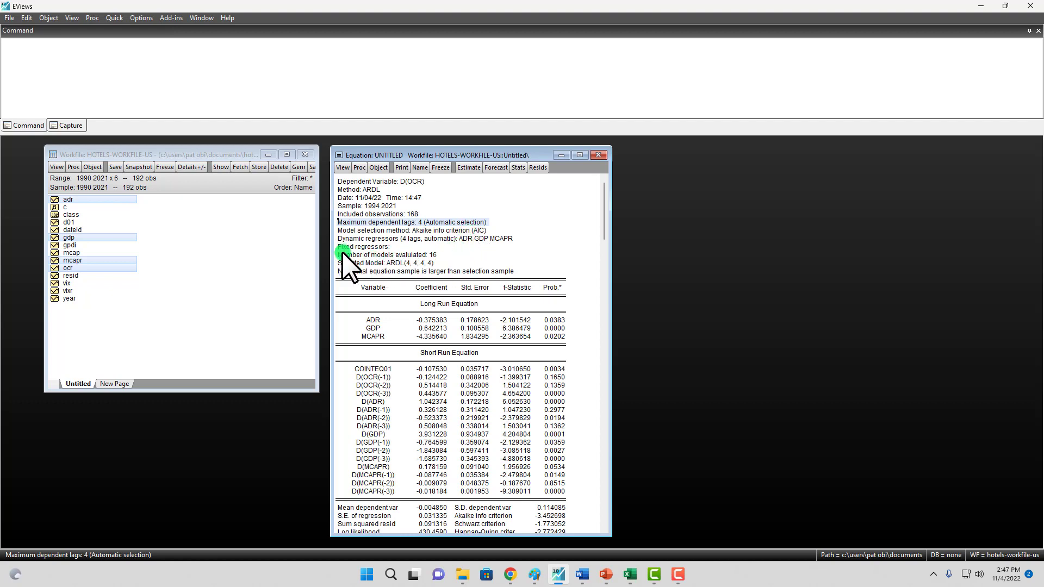
pyautogui.moveTo(344, 255); pyautogui.dragTo(414, 256)
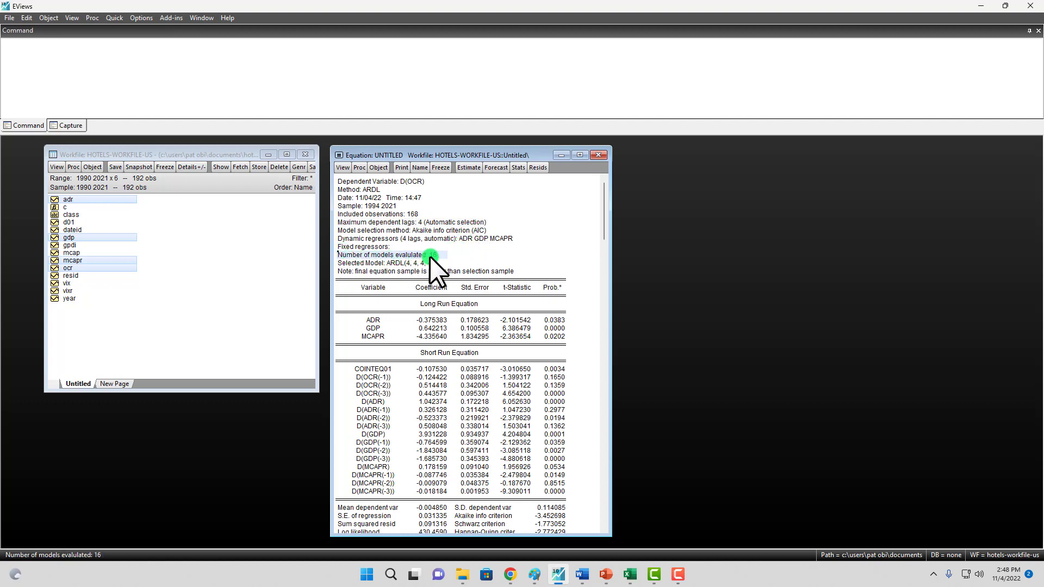
pyautogui.moveTo(361, 235); pyautogui.dragTo(497, 243)
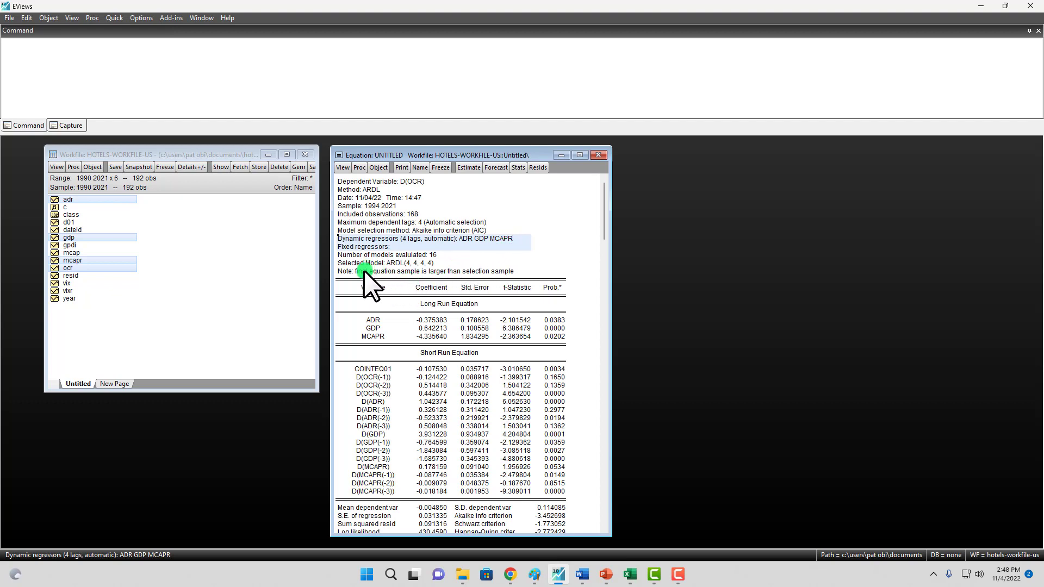
pyautogui.click(340, 262)
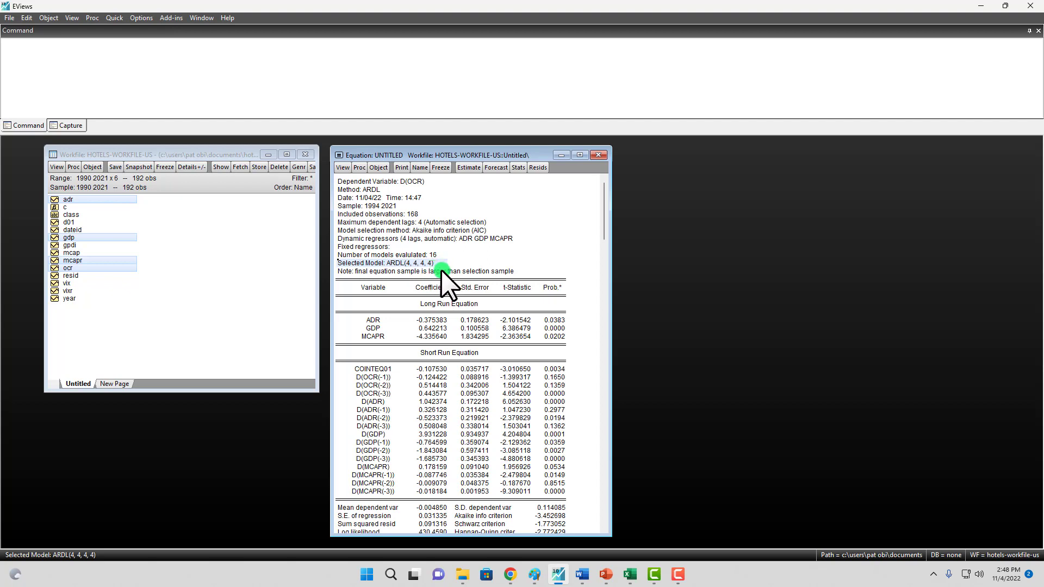
pyautogui.click(363, 284)
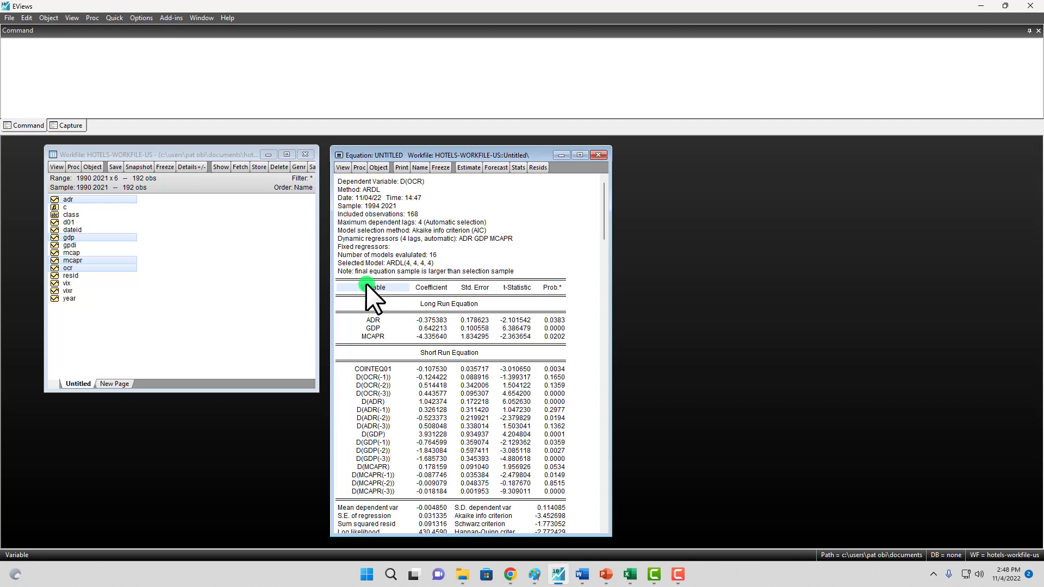
pyautogui.moveTo(367, 283); pyautogui.dragTo(558, 337)
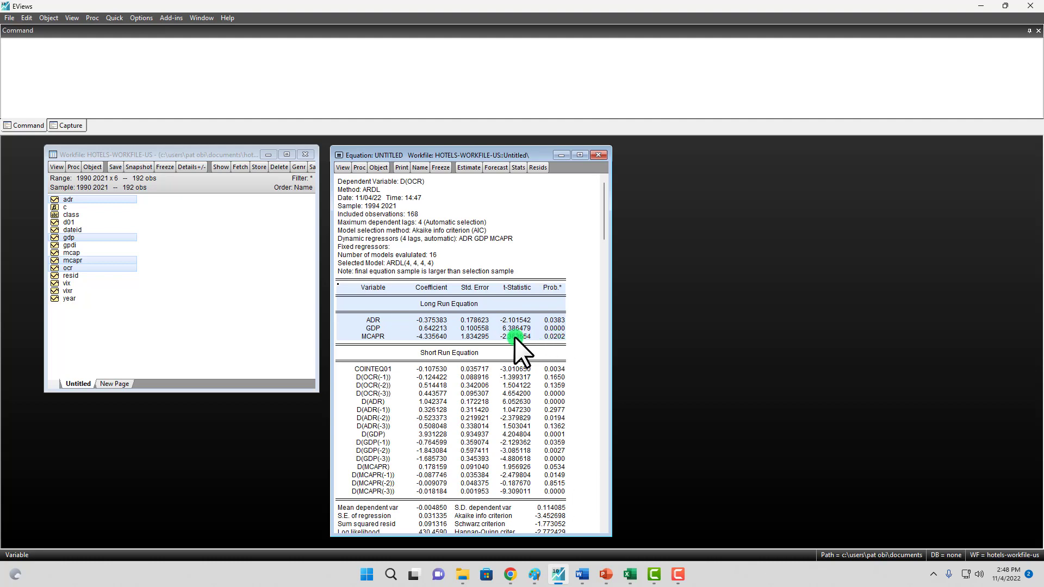
pyautogui.click(440, 317)
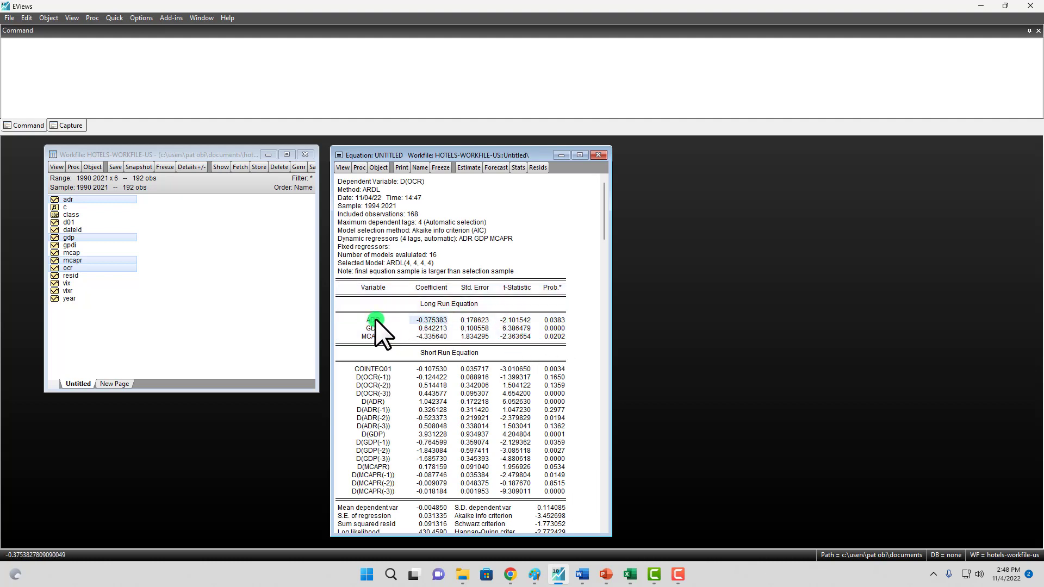
pyautogui.click(374, 318)
pyautogui.click(435, 328)
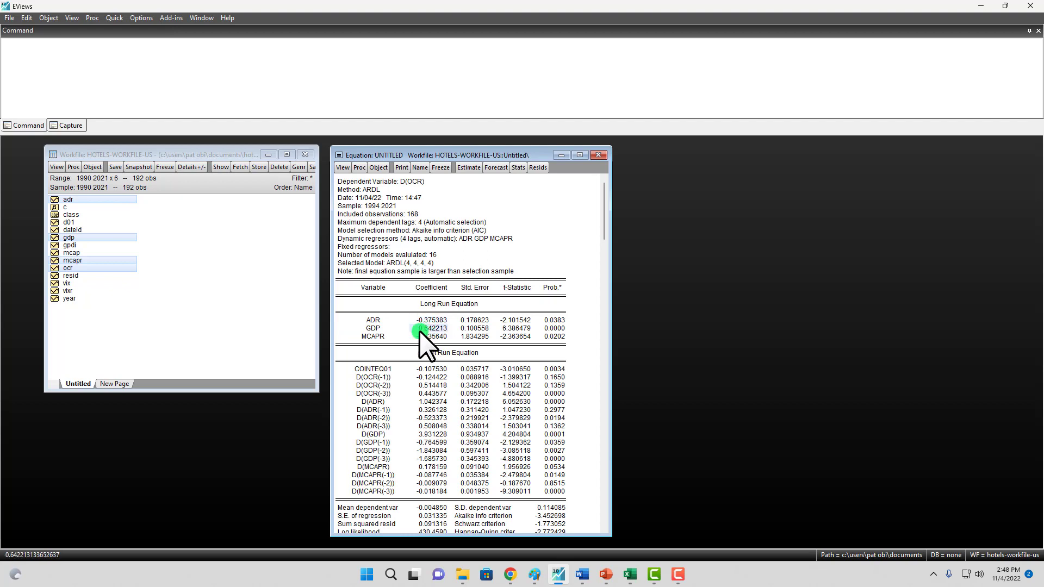
pyautogui.click(379, 327)
pyautogui.click(433, 337)
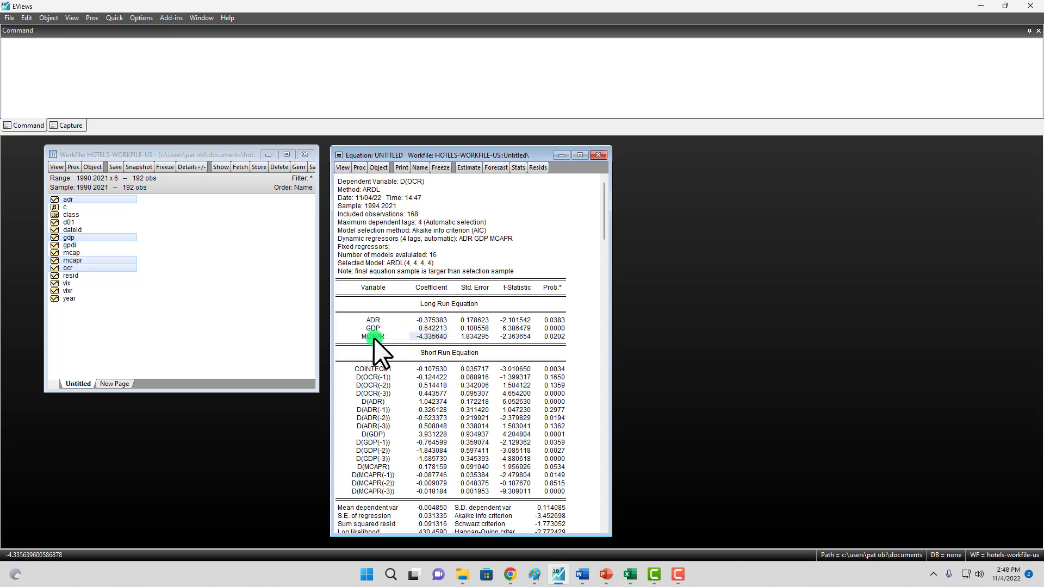
pyautogui.click(373, 338)
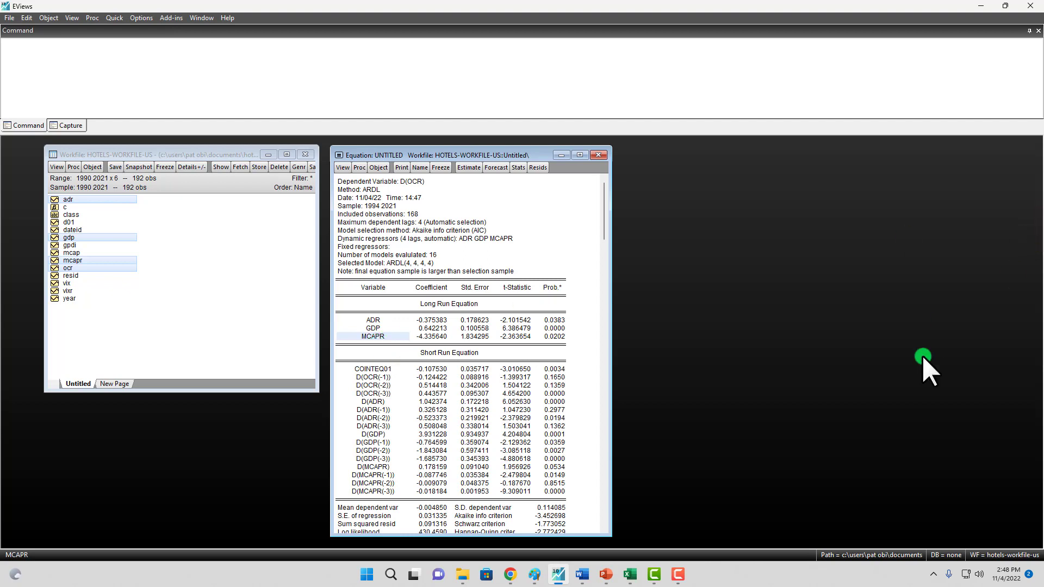
# Bring up the presentation and go to slide 96 on the long-run results
pyautogui.click(606, 575)
pyautogui.scroll(-8, 113, 436)
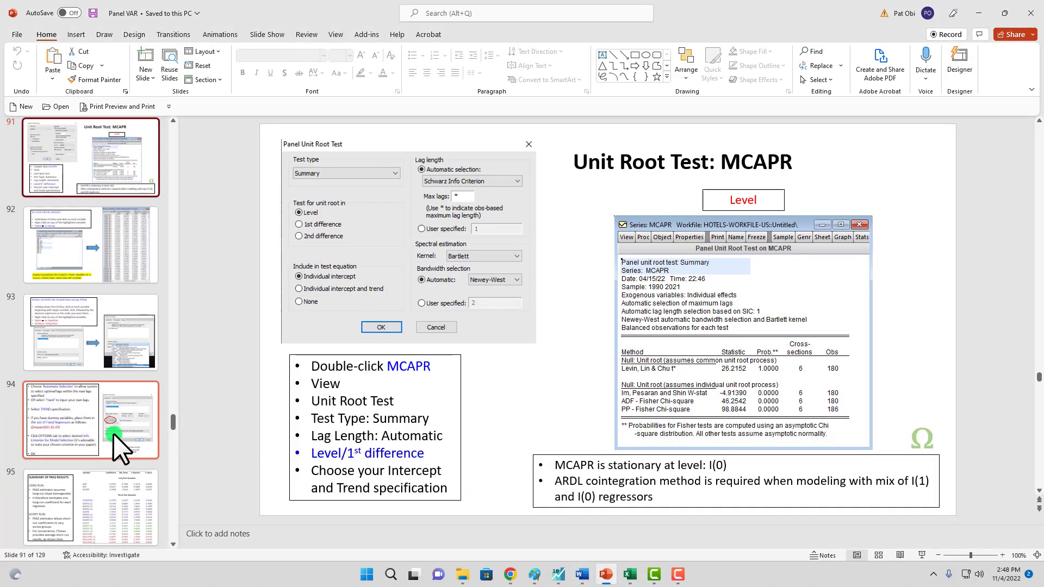
pyautogui.click(107, 390)
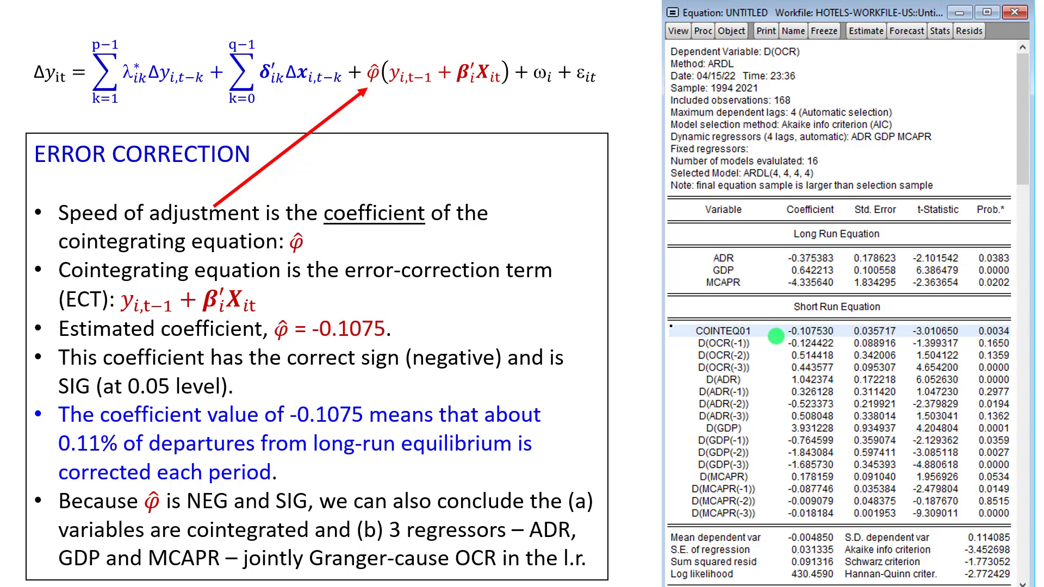
# Exit the slideshow back to Normal view on slide 97, Error Correction
pyautogui.press('Escape')
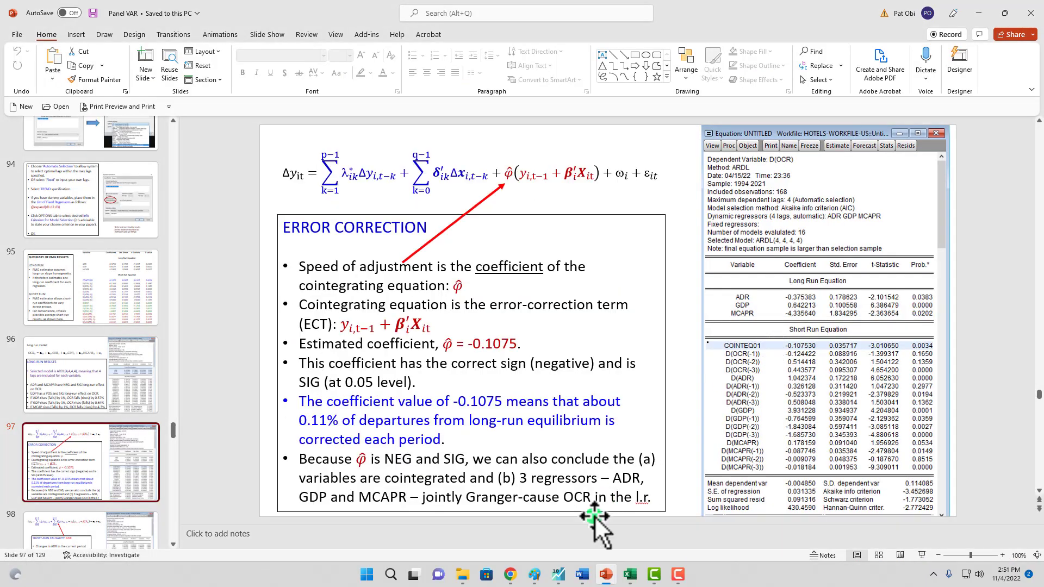
# Bring the ARDL equation output back and select the short-run coefficient and standard error columns
pyautogui.click(556, 570)
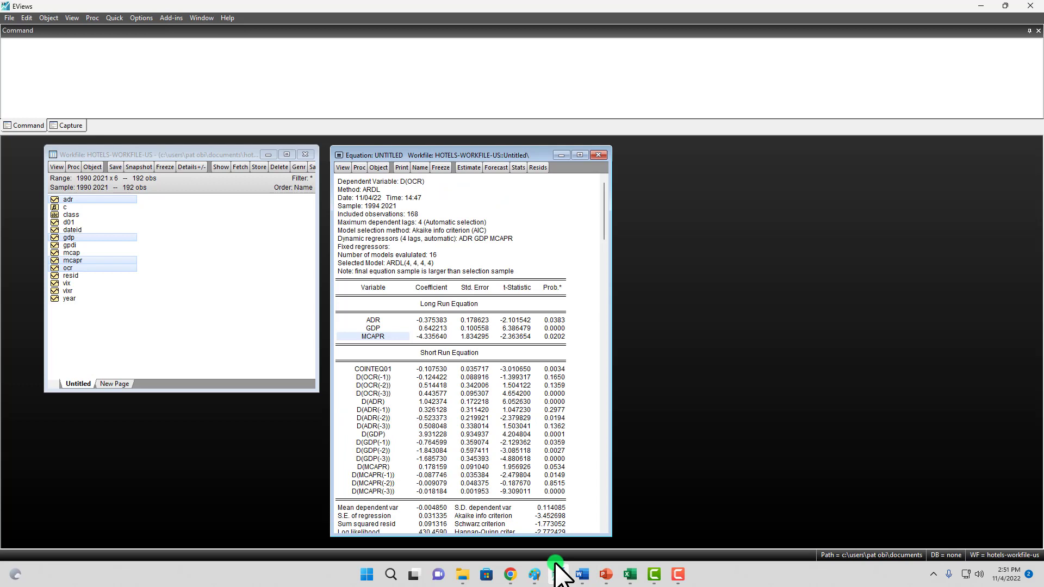
pyautogui.moveTo(359, 357); pyautogui.dragTo(552, 489)
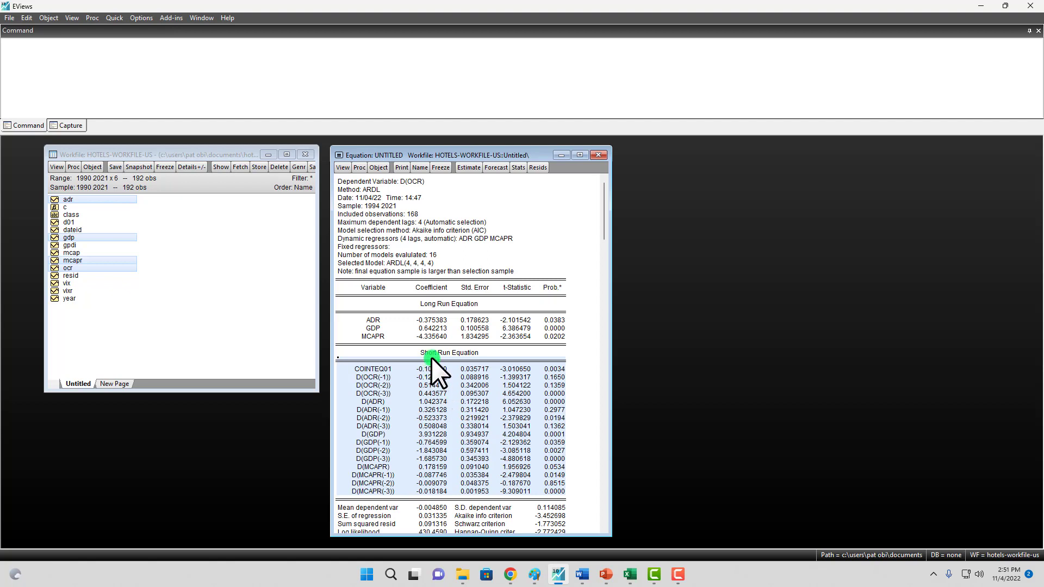
pyautogui.moveTo(431, 355); pyautogui.dragTo(430, 488)
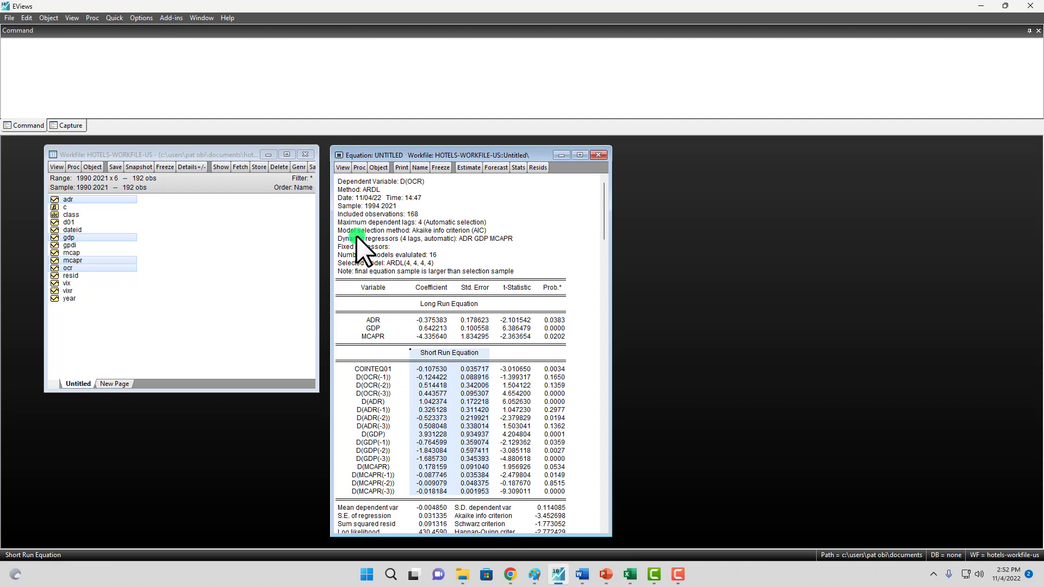
# Show the Cross-Section Short Run Coefficients view, widening the window to reveal the Prob. column
pyautogui.click(341, 168)
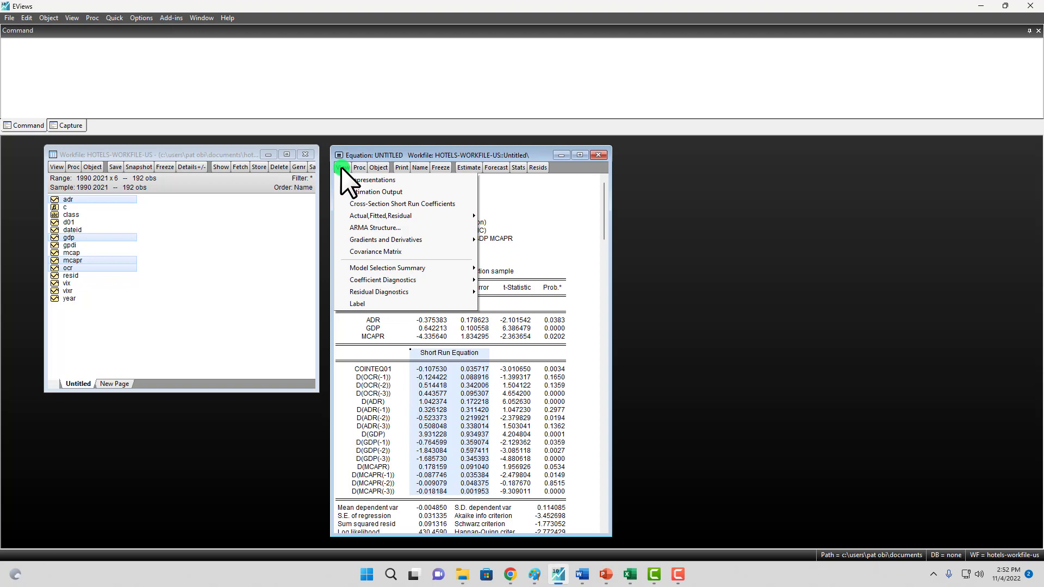
pyautogui.click(386, 202)
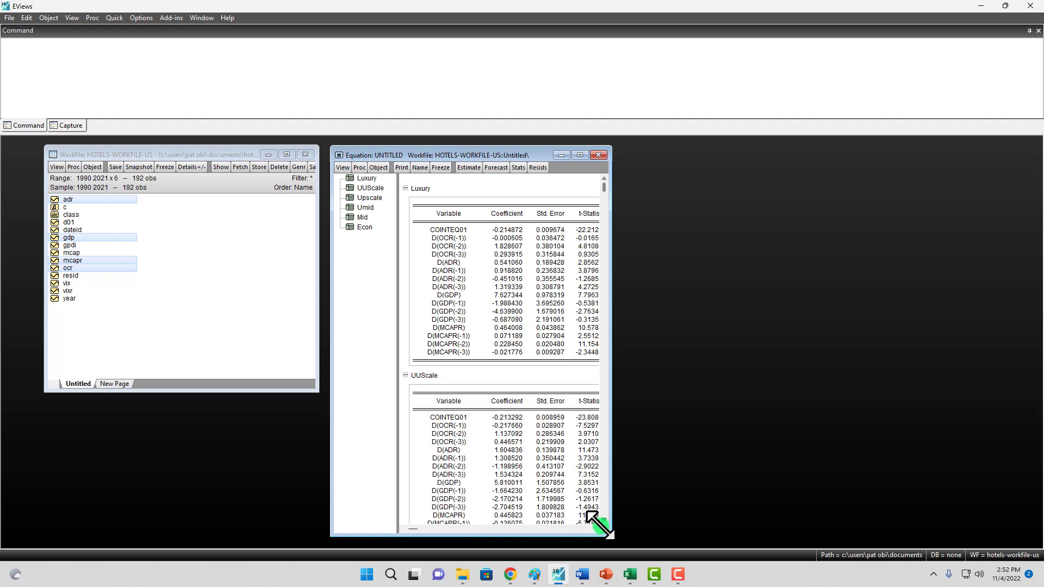
pyautogui.moveTo(609, 536); pyautogui.dragTo(677, 541)
pyautogui.moveTo(557, 160); pyautogui.dragTo(565, 156)
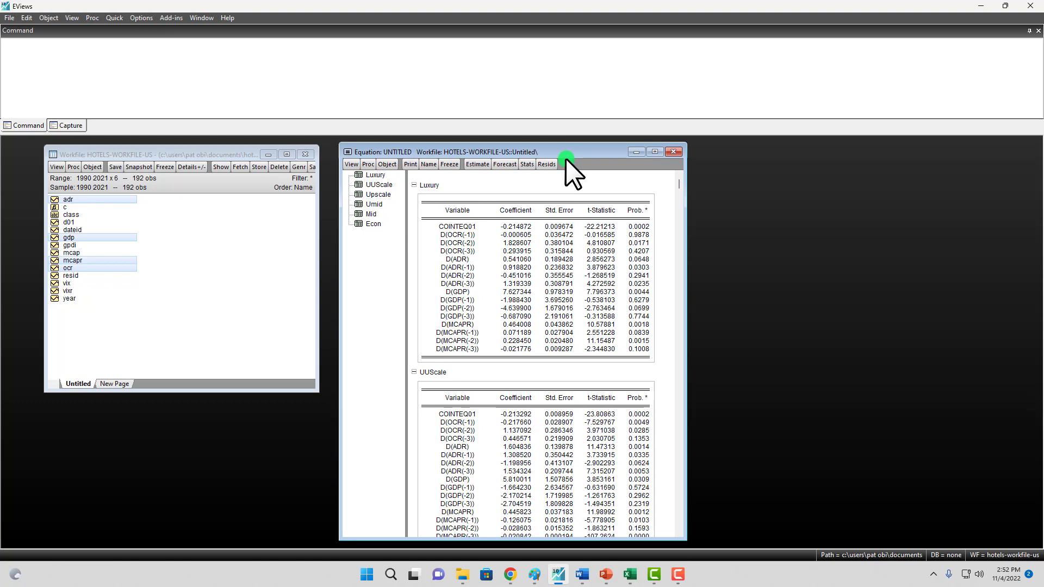
# Browse the per-class results for UUScale, Upscale, Luxury and Mid, ending on Luxury
pyautogui.click(528, 266)
pyautogui.click(522, 473)
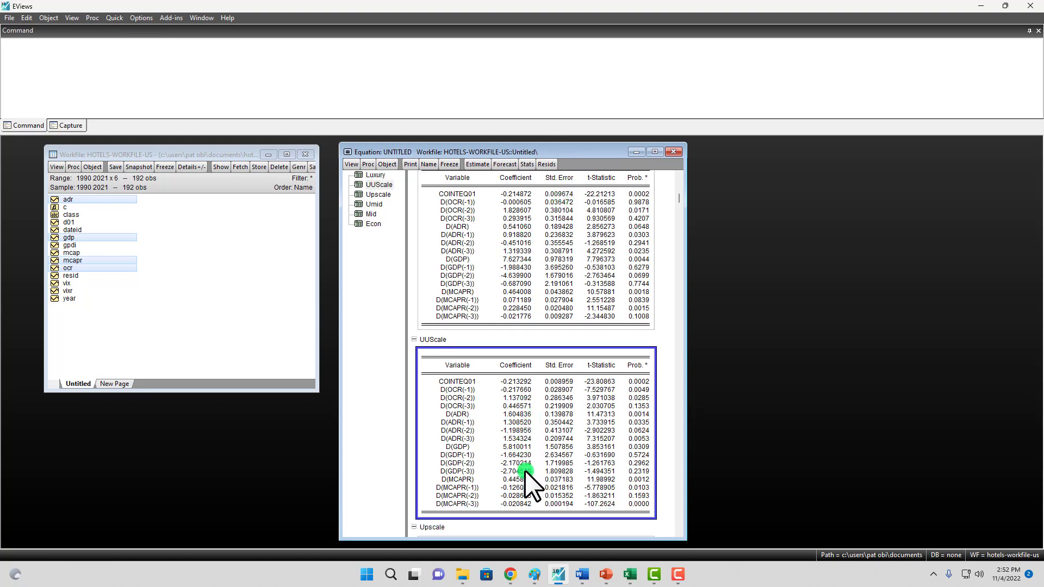
pyautogui.click(539, 529)
pyautogui.scroll(5, 479, 348)
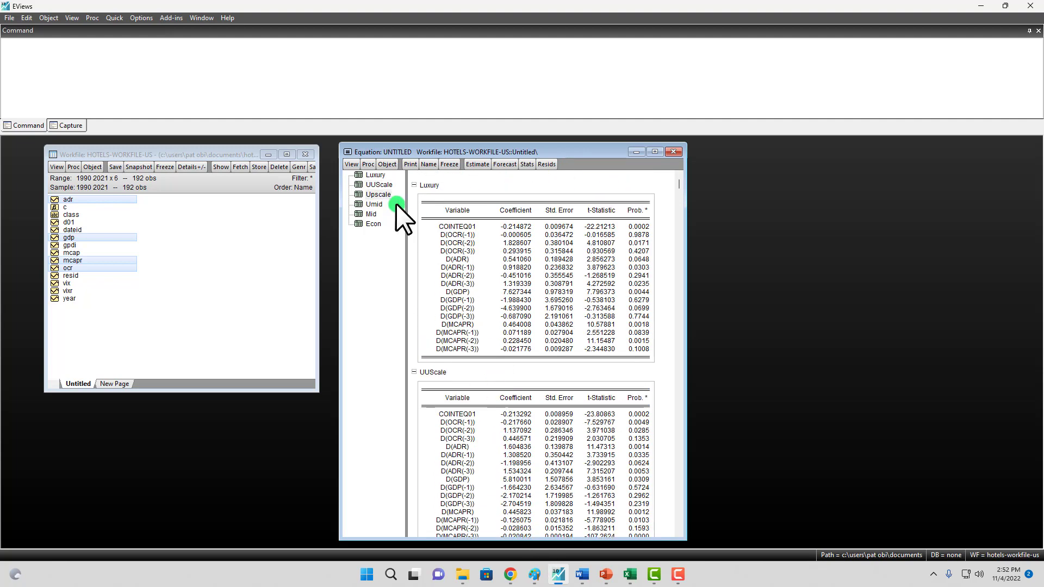
pyautogui.click(373, 175)
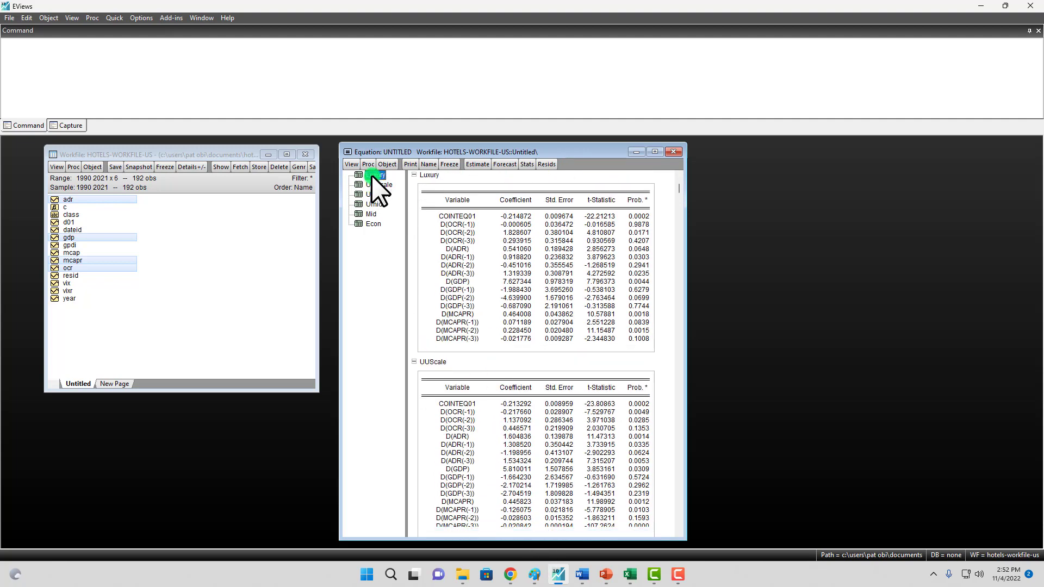
pyautogui.click(371, 215)
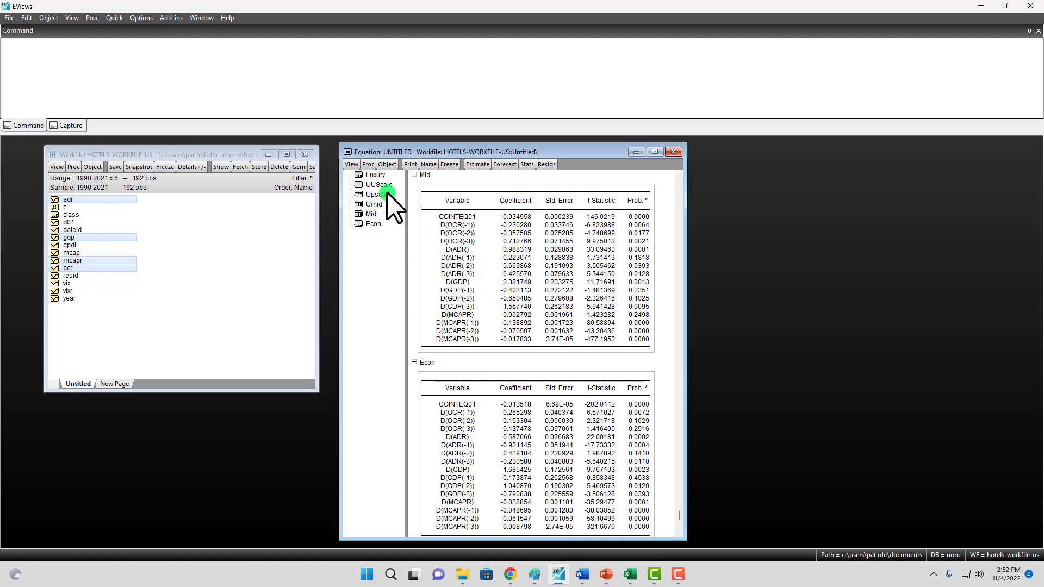
pyautogui.click(373, 175)
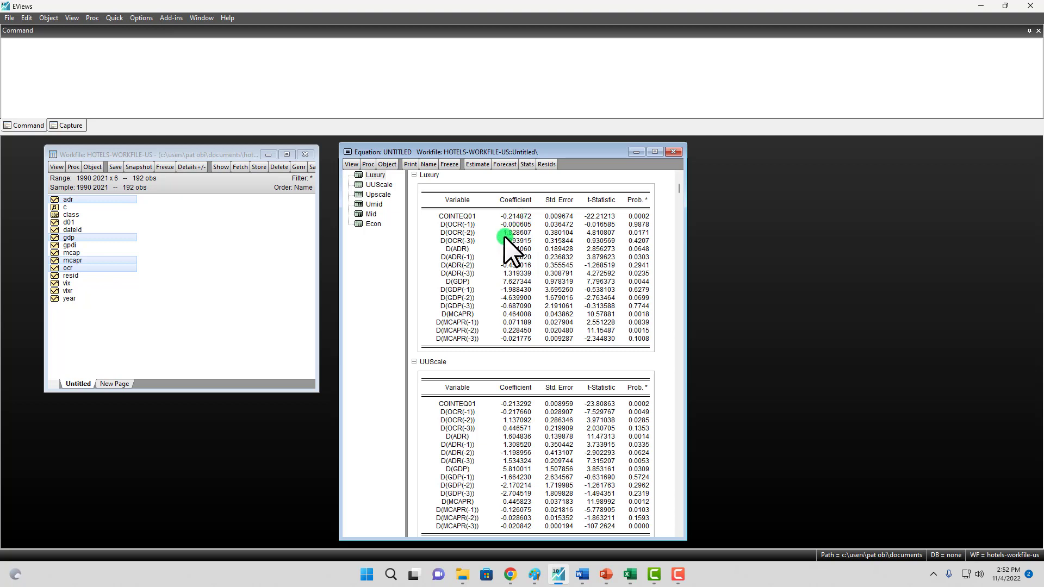
# Display the Model Selection Summary criteria table ranking the 16 ARDL specifications
pyautogui.click(351, 164)
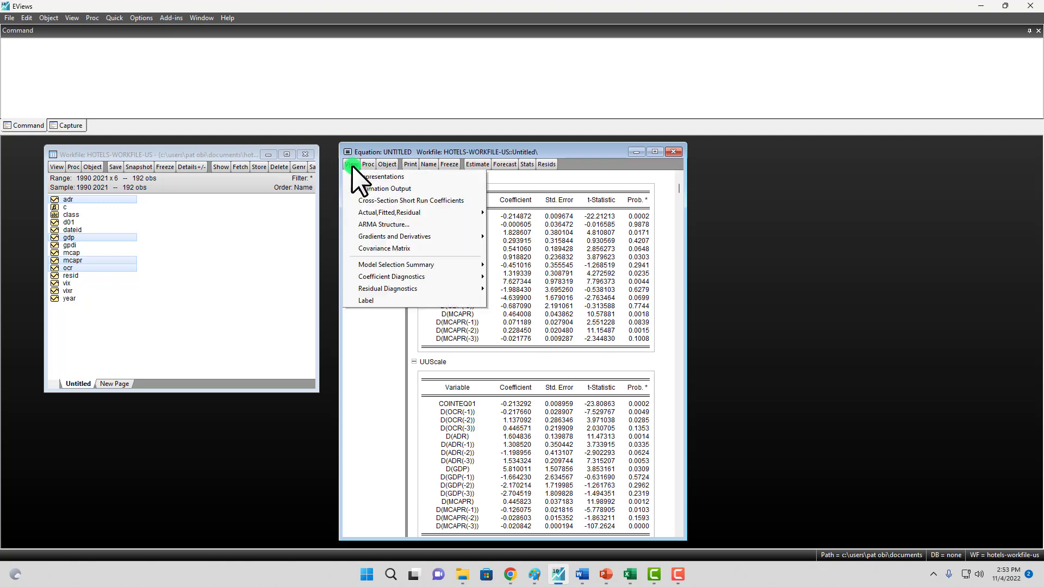
pyautogui.moveTo(420, 265)
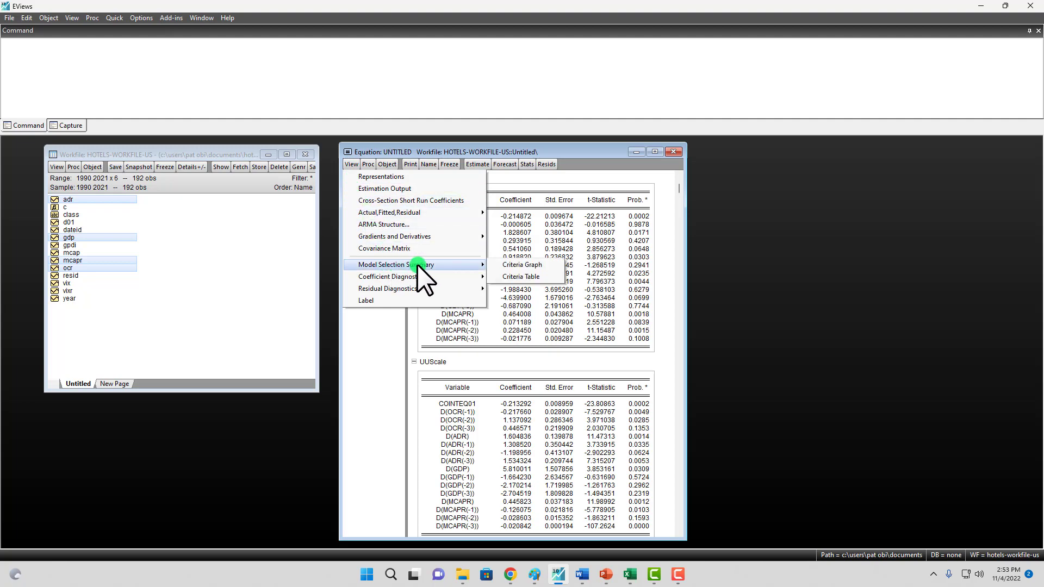
pyautogui.click(533, 276)
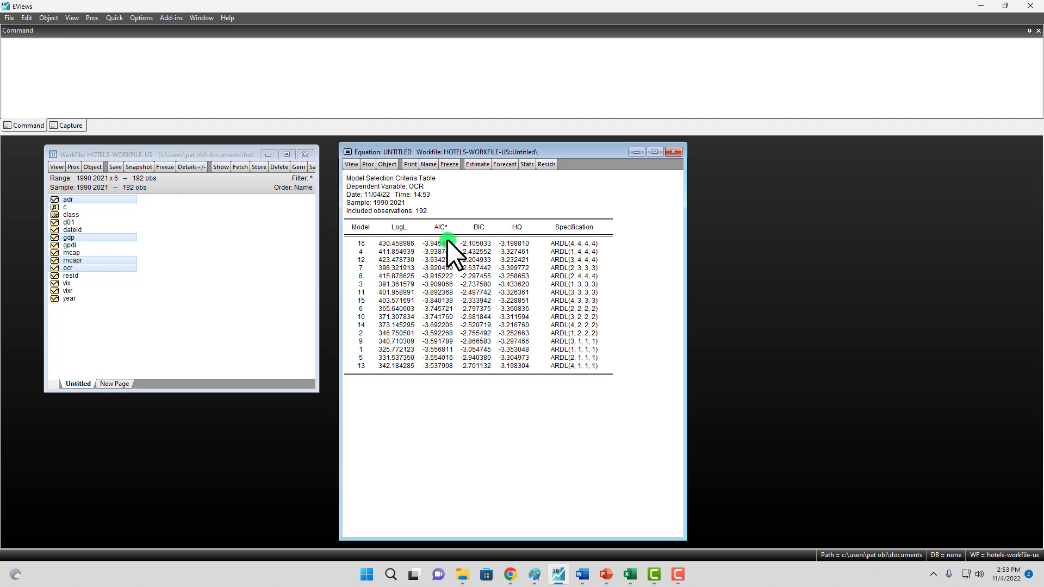
# Switch to the Model Selection Summary Akaike criteria graph
pyautogui.click(350, 163)
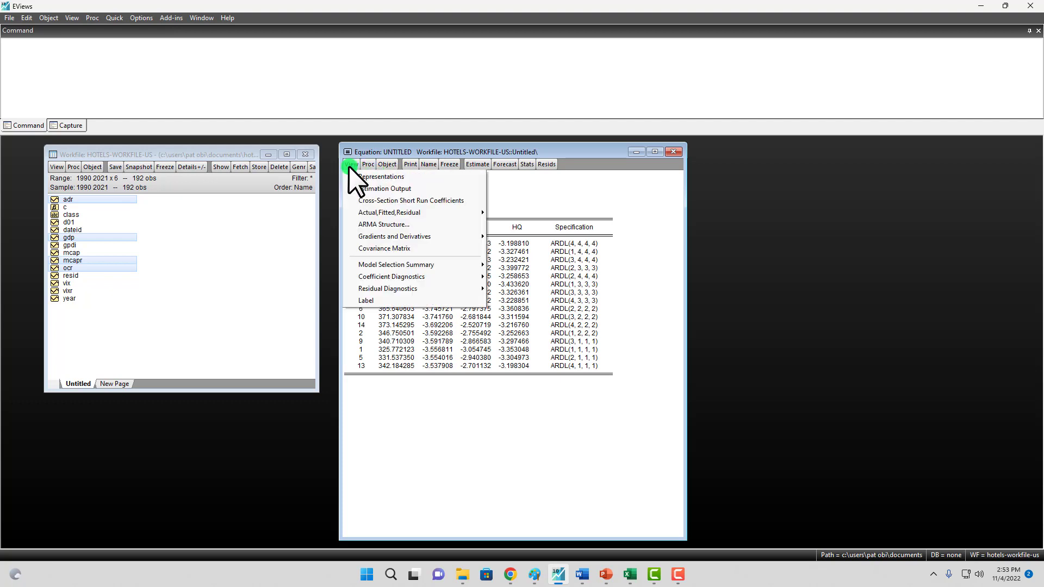
pyautogui.moveTo(382, 265)
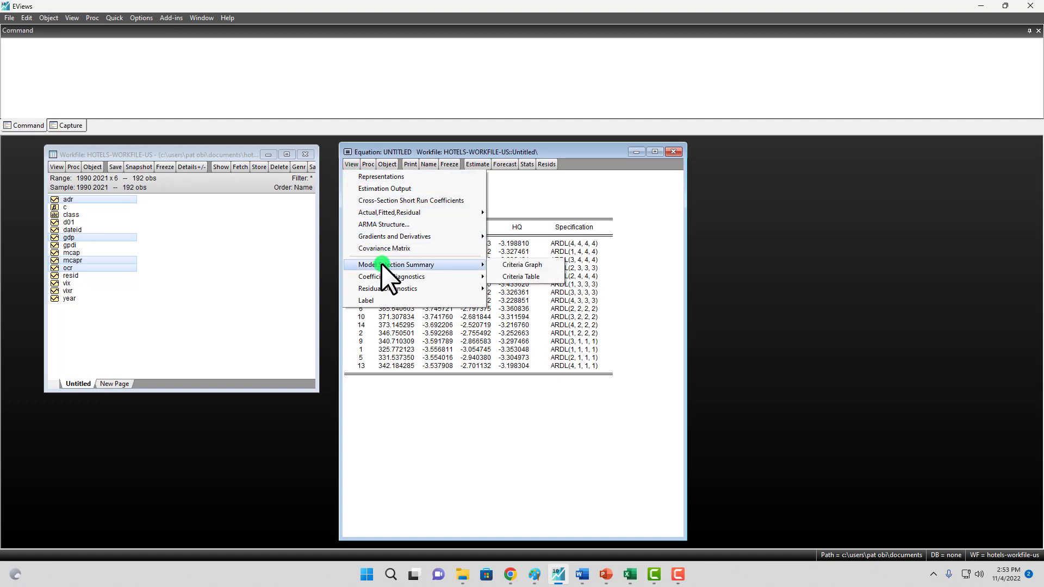
pyautogui.click(522, 265)
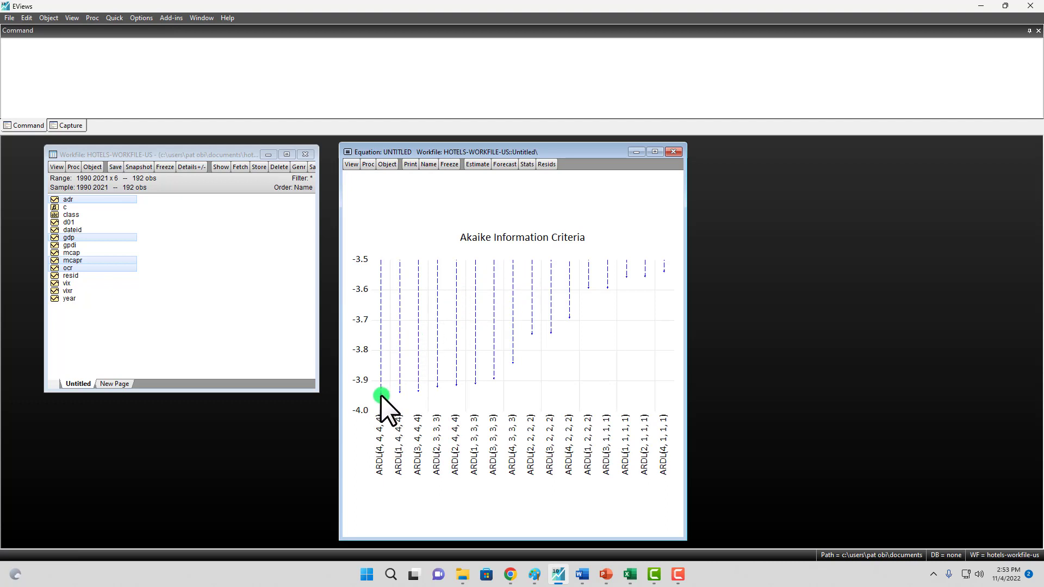
# Inspect the lowest ARDL(4,4,4,4) point on the Akaike graph, then return to the D(OCR) estimation output
pyautogui.moveTo(381, 395)
pyautogui.click(524, 163)
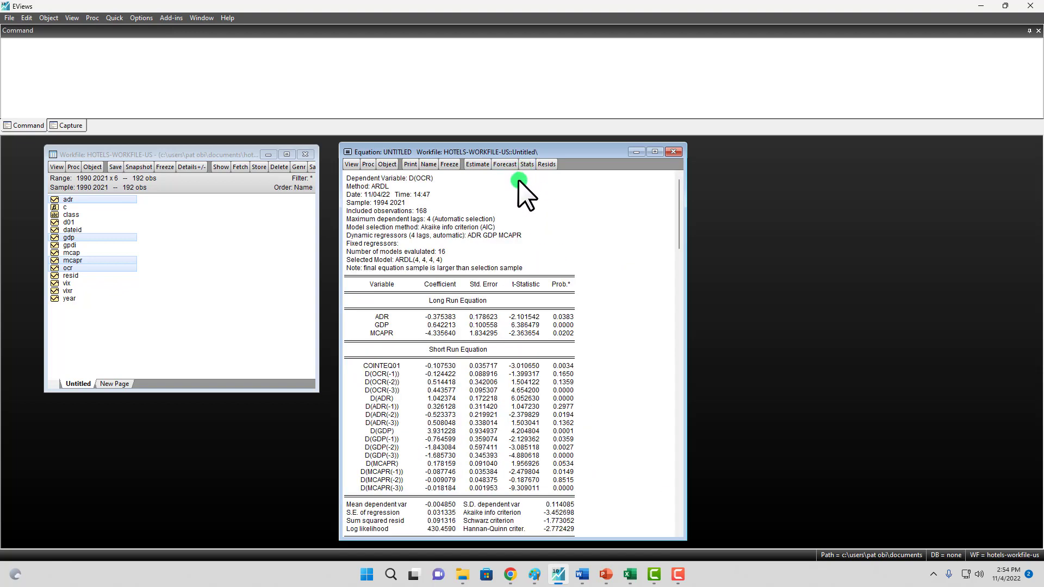